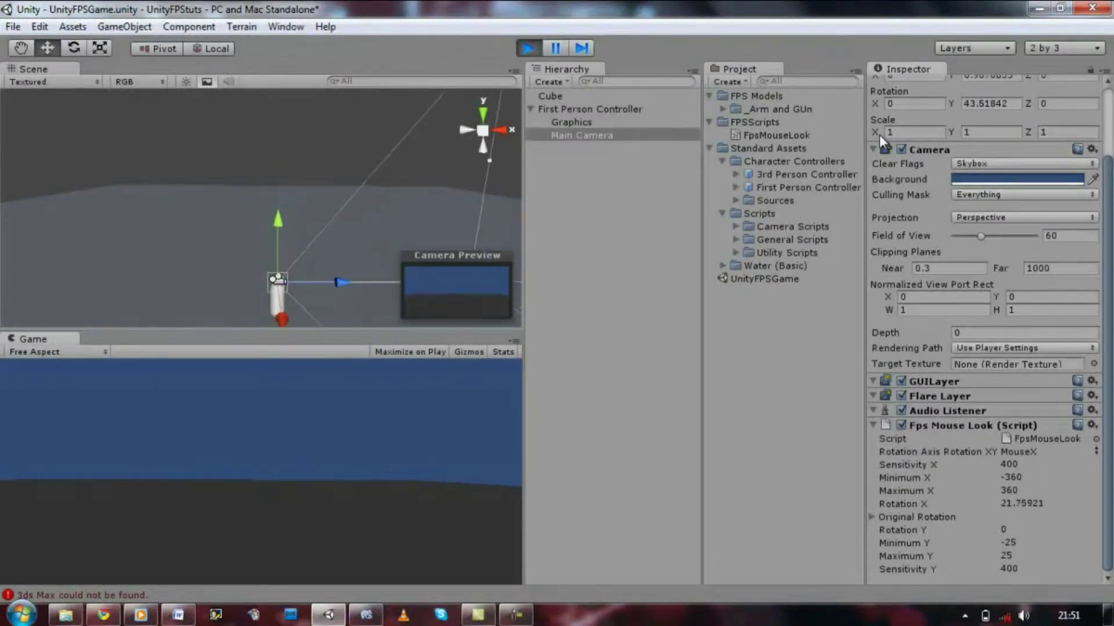
Set the camera's Fps Mouse Look rotation axis to MouseY and test the vertical look in play mode
{"action": "key", "text": "ctrl+p"}
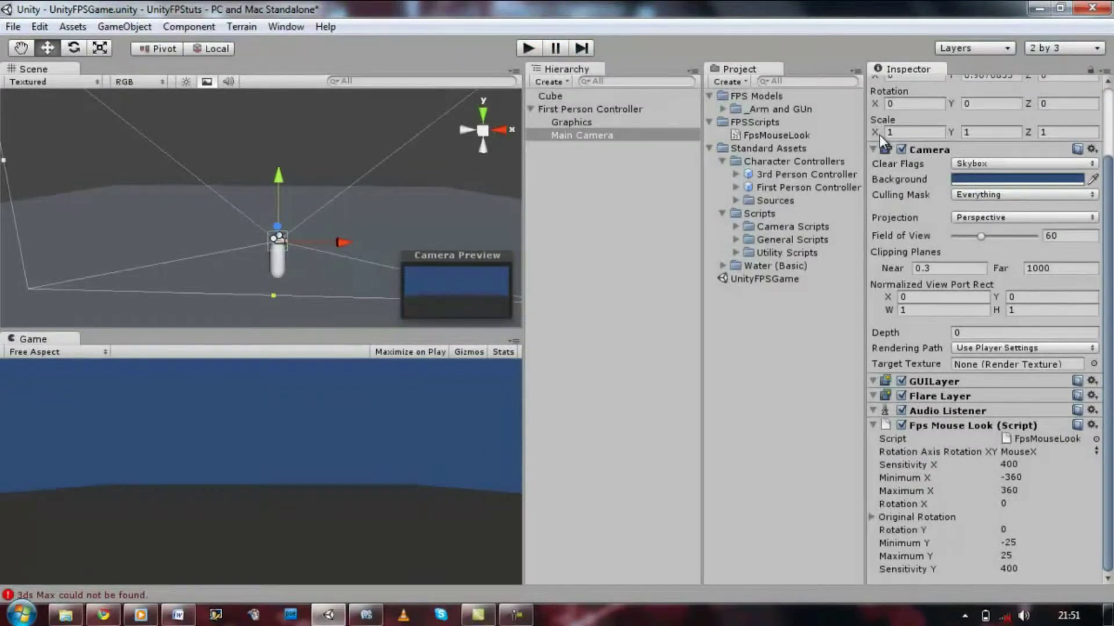
{"action": "left_click", "coordinate": [1048, 453]}
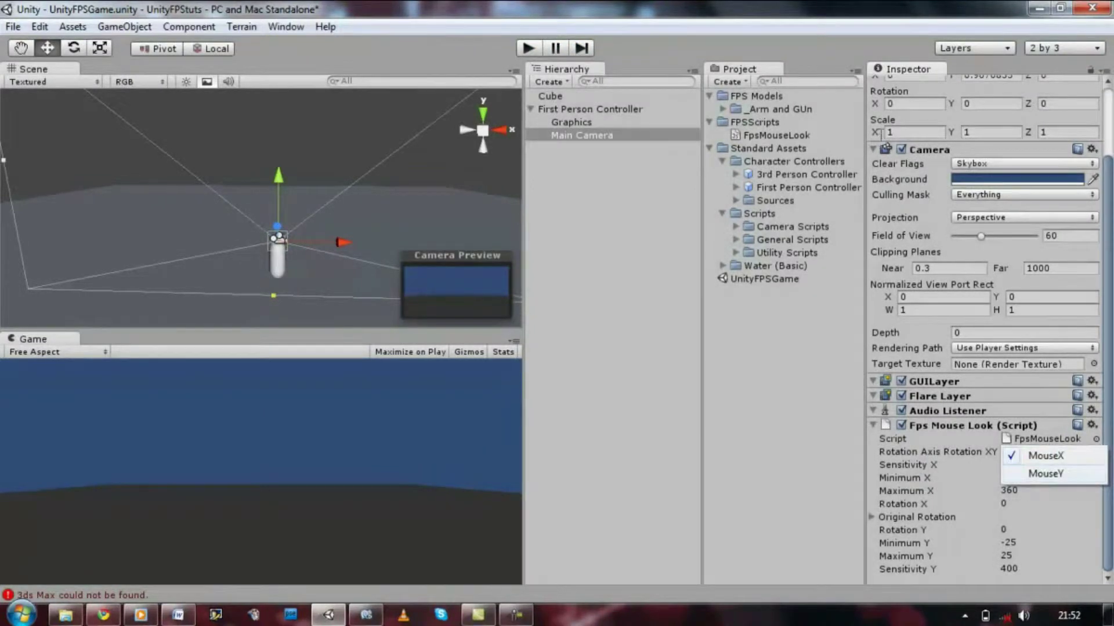
{"action": "left_click", "coordinate": [1046, 474]}
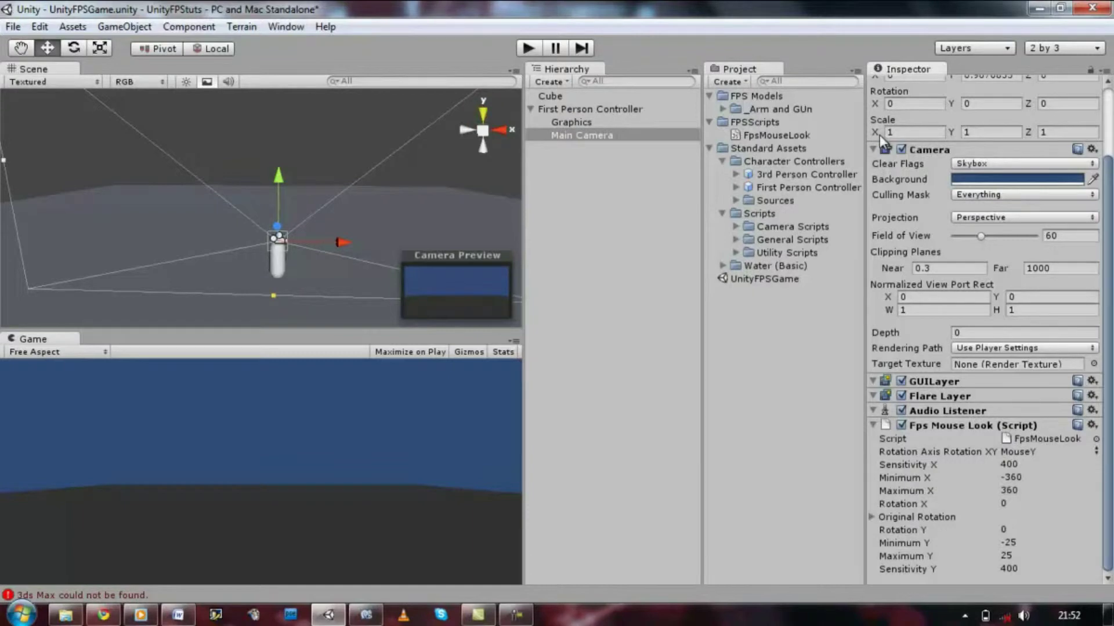
{"action": "key", "text": "ctrl+p"}
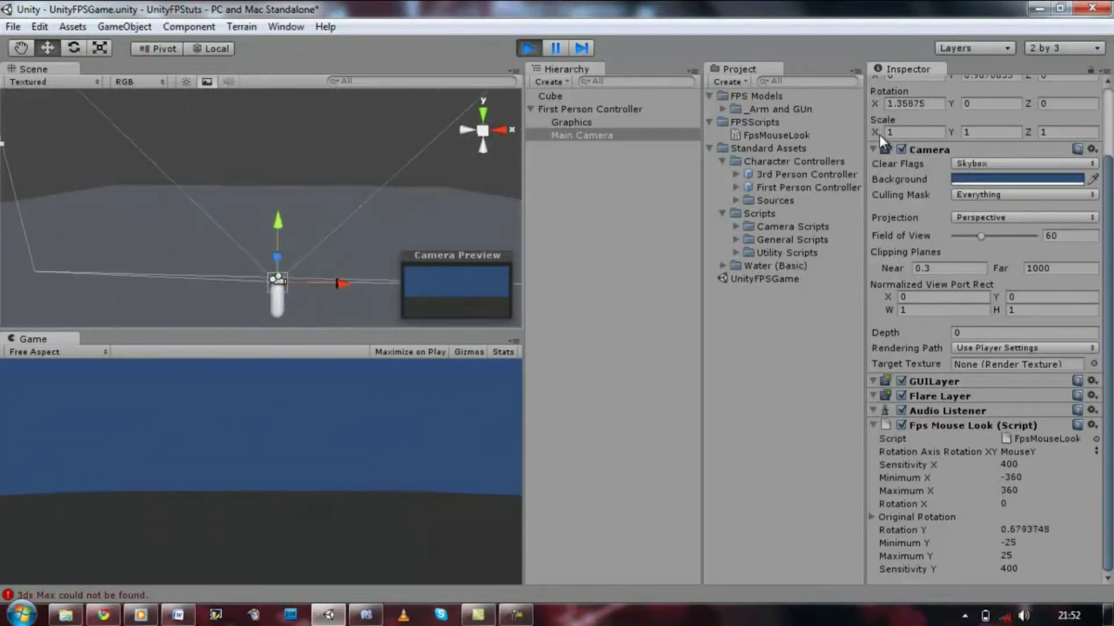
{"action": "key", "text": "ctrl+p"}
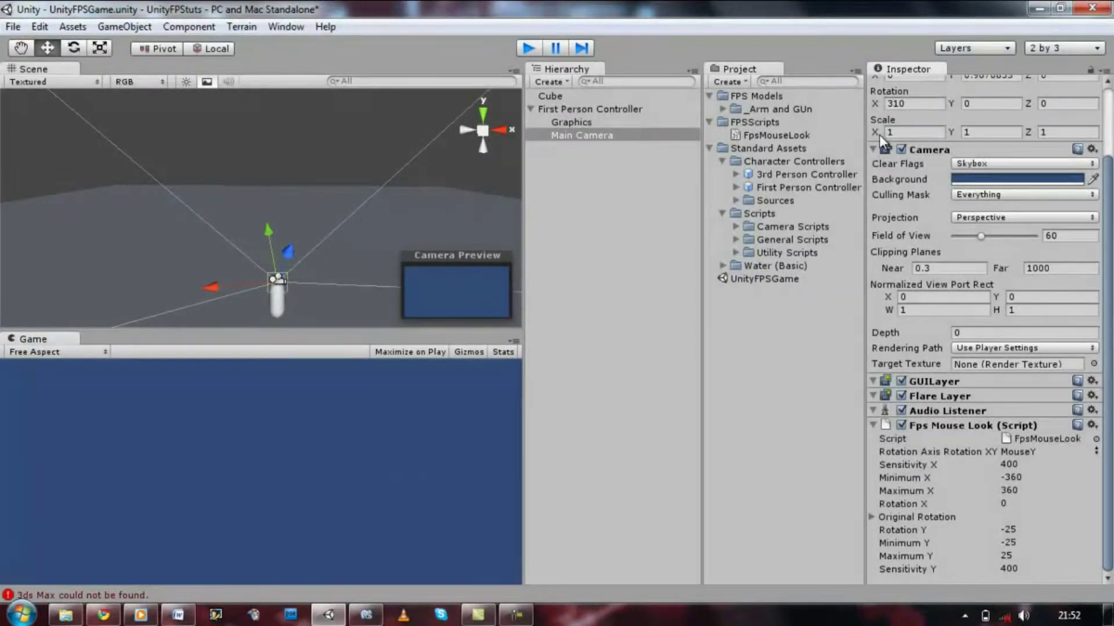
Add a directional light to the scene
{"action": "key", "text": "alt+c"}
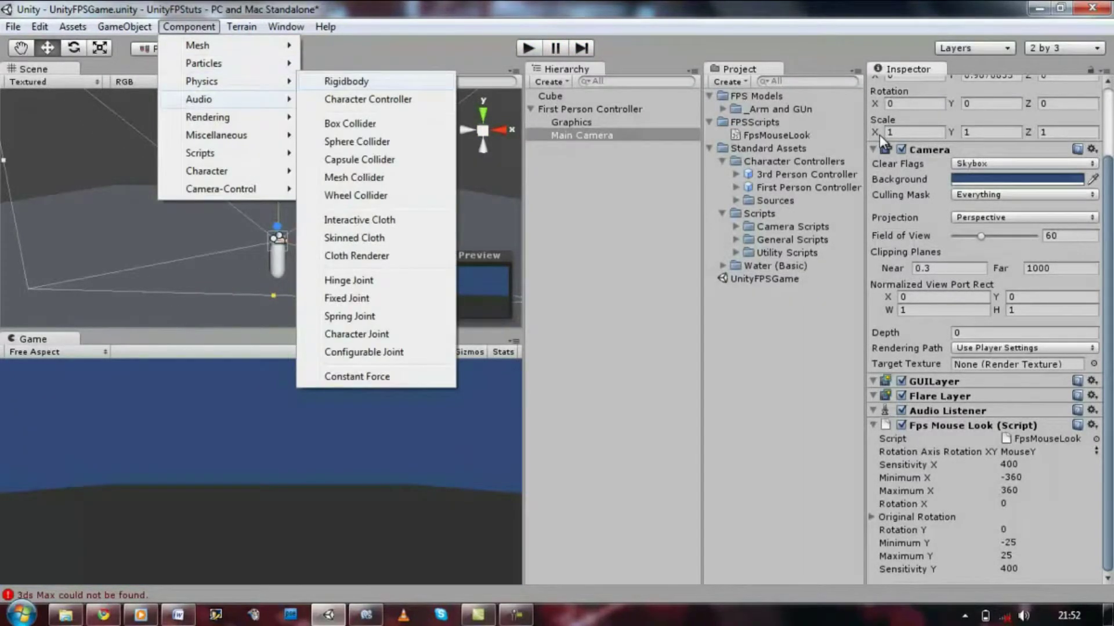
{"action": "mouse_move", "coordinate": [124, 27]}
{"action": "mouse_move", "coordinate": [148, 63]}
{"action": "key", "text": "Down"}
{"action": "key", "text": "Down"}
{"action": "key", "text": "Down"}
{"action": "key", "text": "Down"}
{"action": "key", "text": "Down"}
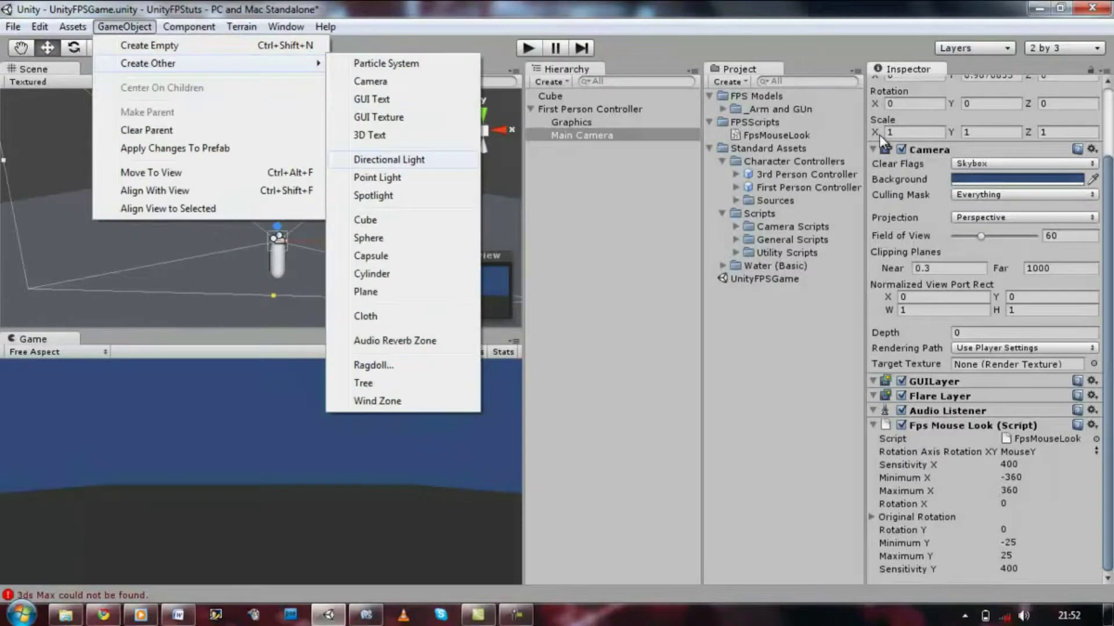
{"action": "key", "text": "Return"}
Rotate the directional light to about X 17, Y 55 and move it to about X -26, Y 12, Z -17
{"action": "key", "text": "r"}
{"action": "key", "text": "w"}
{"action": "key", "text": "e"}
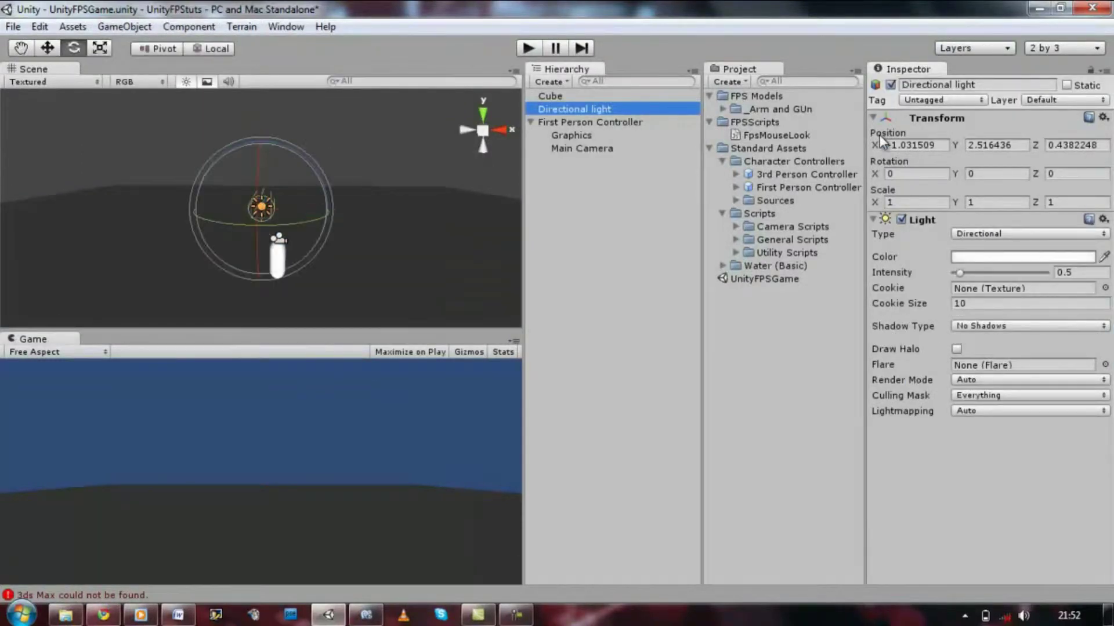
{"action": "mouse_move", "coordinate": [261, 225]}
{"action": "left_mouse_down"}
{"action": "mouse_move", "coordinate": [137, 225]}
{"action": "mouse_move", "coordinate": [198, 182]}
{"action": "left_mouse_up"}
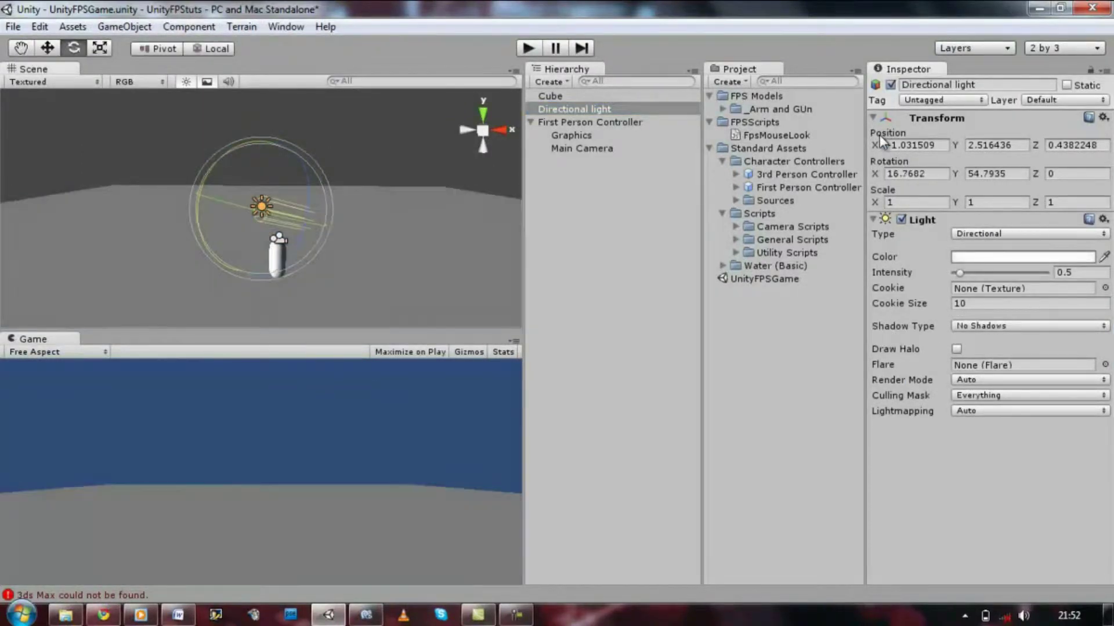
{"action": "key", "text": "w"}
{"action": "left_click_drag", "start_coordinate": [304, 220], "coordinate": [12, 131]}
Create a new cube in the scene
{"action": "left_click", "coordinate": [124, 27]}
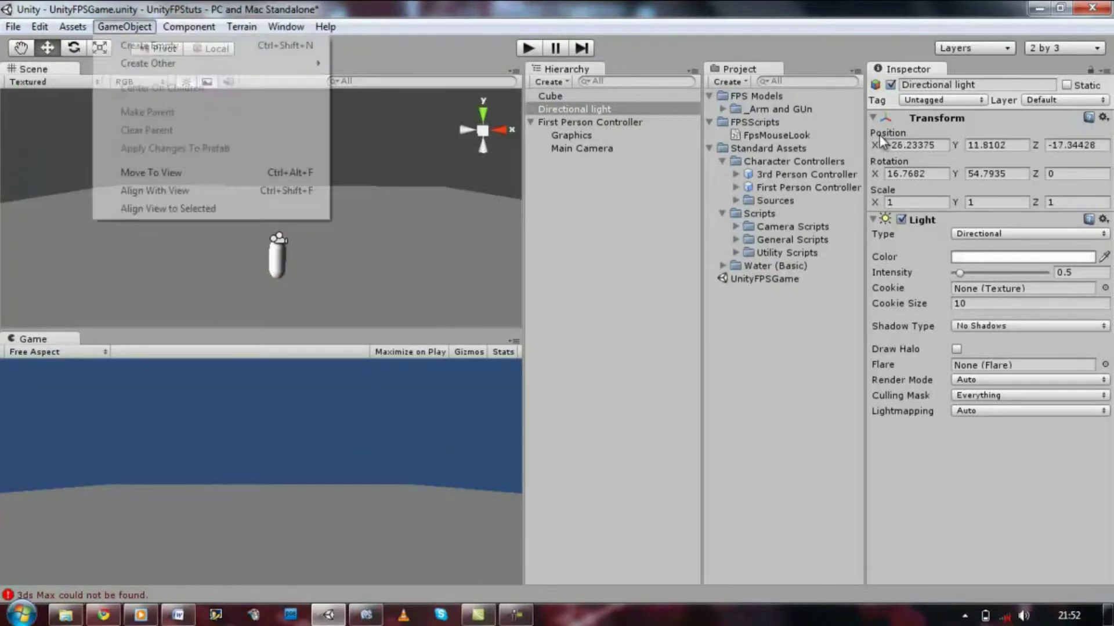
{"action": "mouse_move", "coordinate": [203, 63]}
{"action": "key", "text": "Down"}
{"action": "key", "text": "Down"}
{"action": "key", "text": "Down"}
{"action": "key", "text": "Down"}
{"action": "key", "text": "Down"}
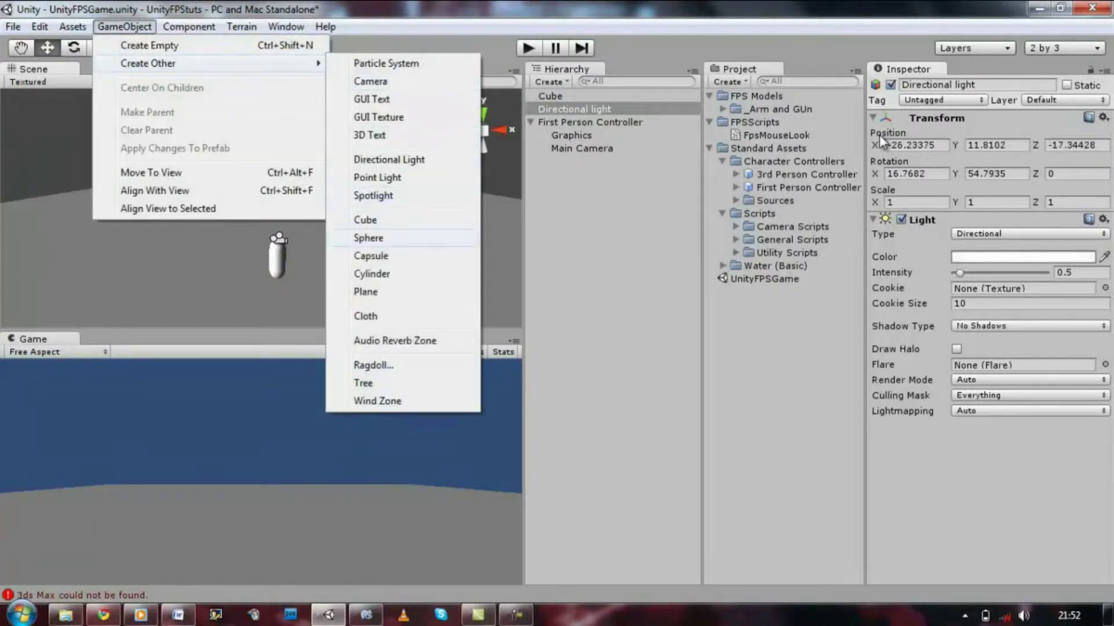
{"action": "key", "text": "Up"}
{"action": "key", "text": "Return"}
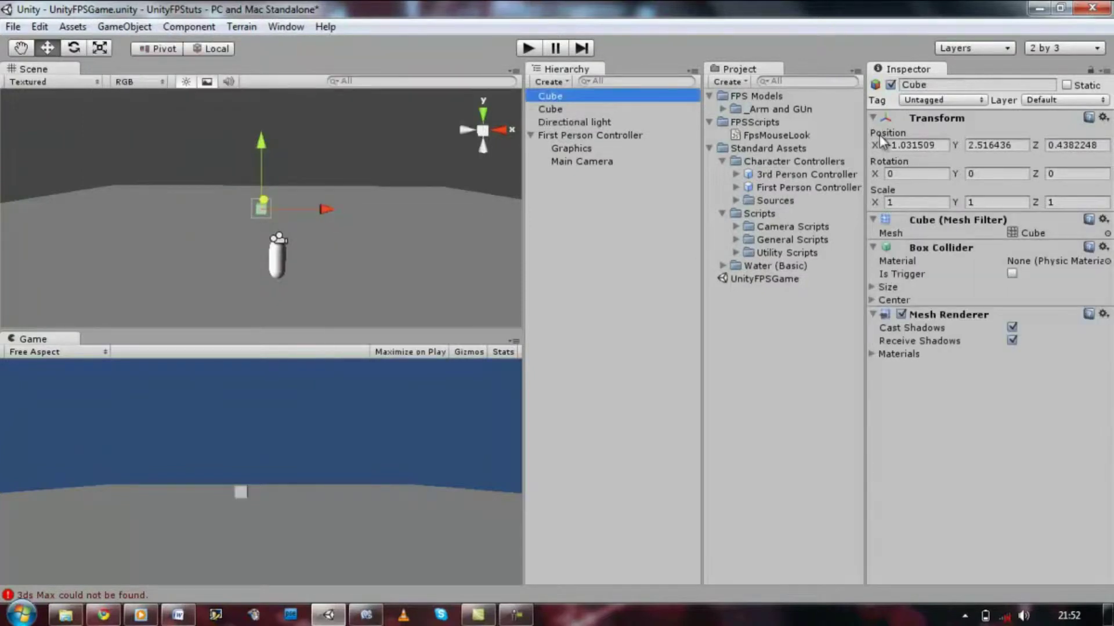
Duplicate the new cube and scale the copy up uniformly to about 2.96
{"action": "key", "text": "ctrl+d"}
{"action": "key", "text": "f"}
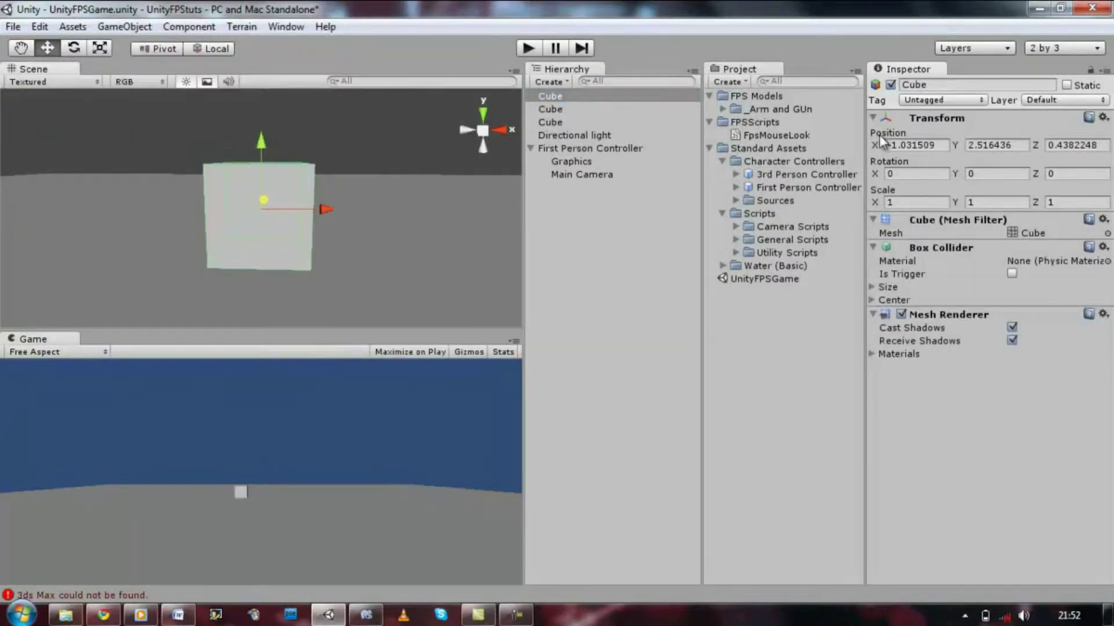
{"action": "key", "text": "r"}
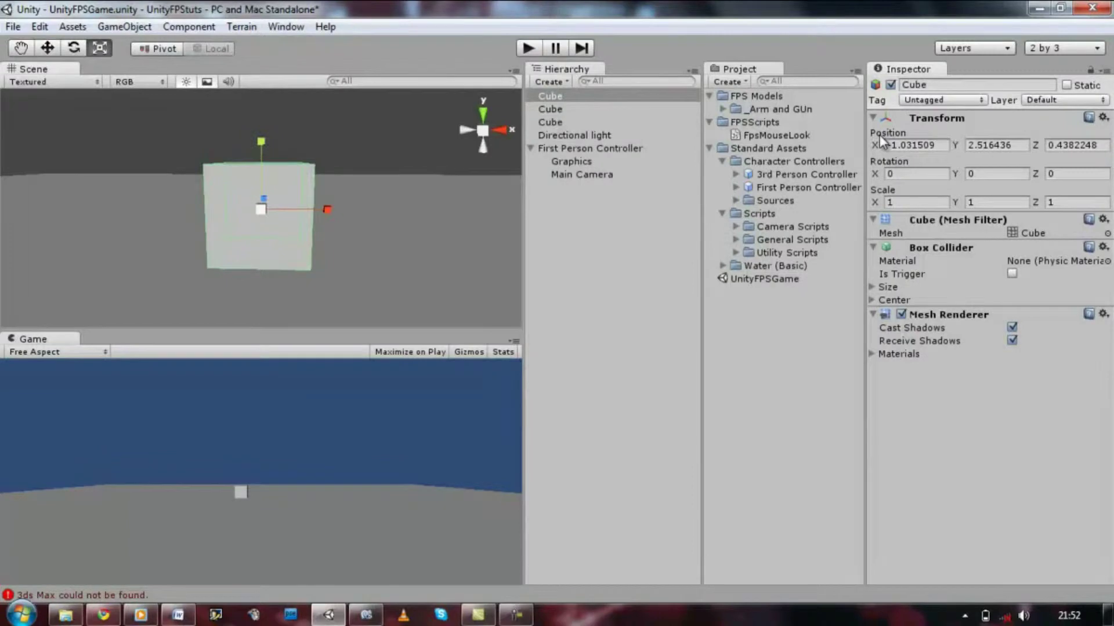
{"action": "left_click_drag", "start_coordinate": [261, 209], "coordinate": [420, 209]}
{"action": "key", "text": "w"}
{"action": "key", "text": "f"}
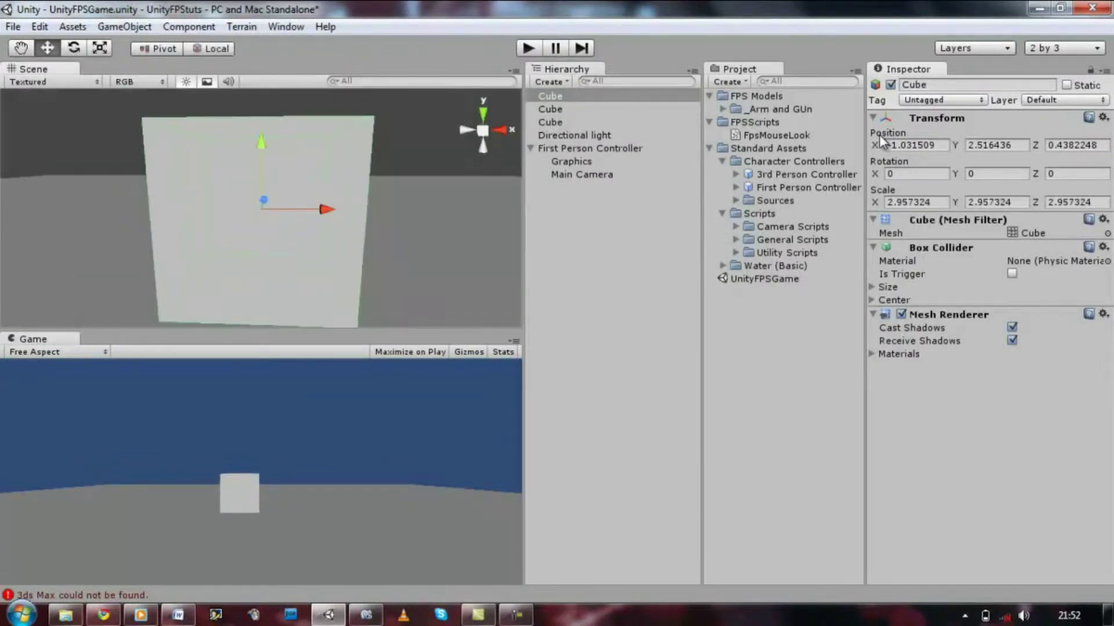
Duplicate the enlarged cube, shift the copy to about X 7.7 and place it farther back in the scene
{"action": "key", "text": "f"}
{"action": "key", "text": "ctrl+d"}
{"action": "left_click_drag", "start_coordinate": [876, 145], "coordinate": [882, 141]}
{"action": "key", "text": "f"}
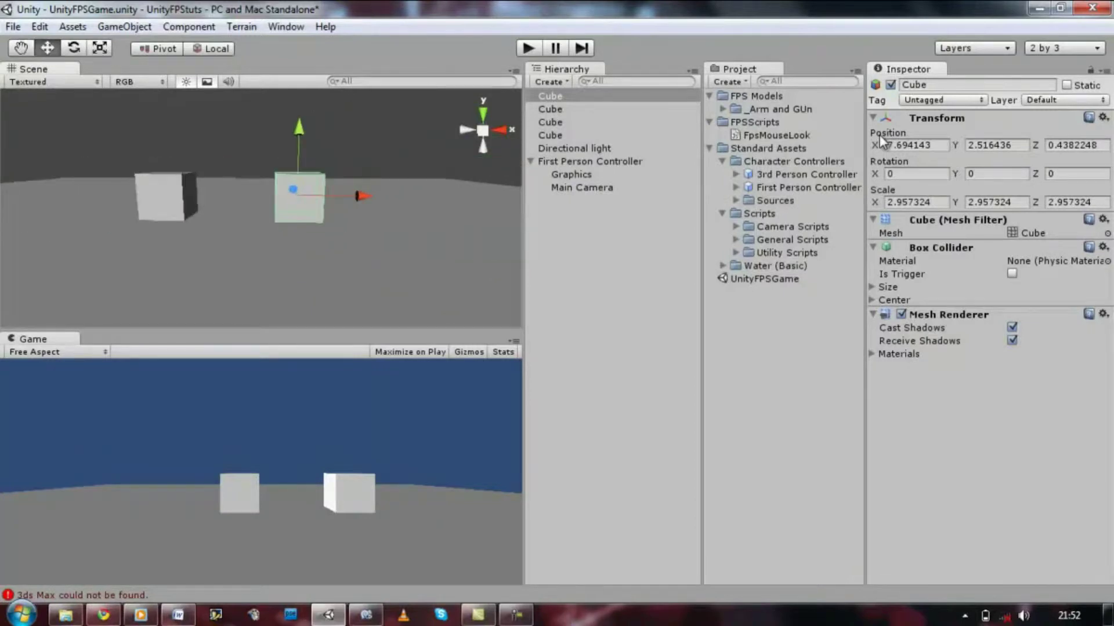
{"action": "scroll", "coordinate": [278, 200], "scroll_direction": "down", "scroll_amount": 5}
{"action": "mouse_move", "coordinate": [313, 186]}
{"action": "left_mouse_down", "text": "alt"}
{"action": "mouse_move", "coordinate": [238, 249]}
{"action": "mouse_move", "coordinate": [330, 142]}
{"action": "left_mouse_up", "text": "alt"}
{"action": "mouse_move", "coordinate": [318, 99]}
{"action": "left_mouse_down"}
{"action": "mouse_move", "coordinate": [317, 115]}
{"action": "mouse_move", "coordinate": [317, 105]}
{"action": "left_mouse_up"}
Move the other large cube to about Y 1.03, Z 8.5 and the small cube to about X 11.3
{"action": "left_click", "coordinate": [234, 197]}
{"action": "mouse_move", "coordinate": [228, 134]}
{"action": "left_mouse_down"}
{"action": "mouse_move", "coordinate": [229, 148]}
{"action": "mouse_move", "coordinate": [482, 95]}
{"action": "left_mouse_up"}
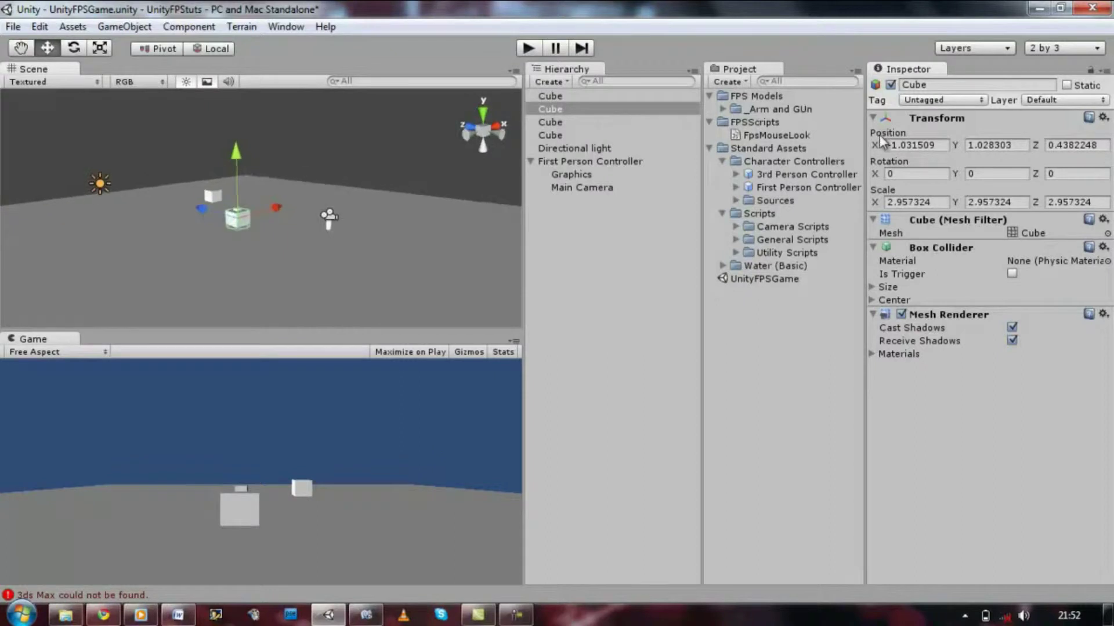
{"action": "scroll", "coordinate": [261, 209], "scroll_direction": "up", "scroll_amount": 3}
{"action": "left_click_drag", "start_coordinate": [195, 211], "coordinate": [166, 203]}
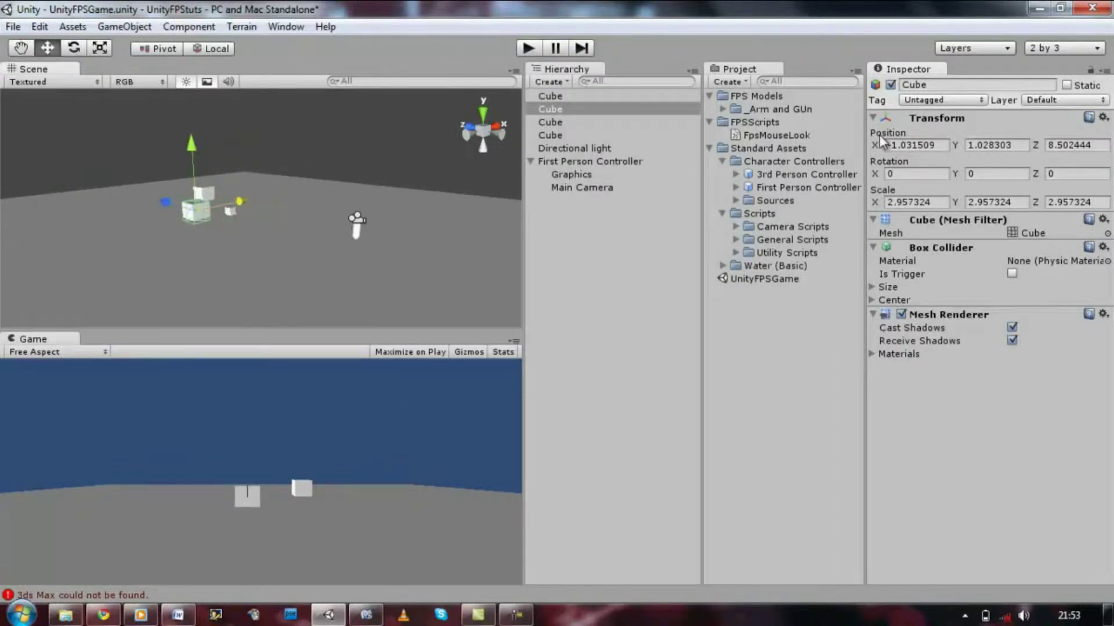
{"action": "left_click", "coordinate": [230, 211]}
{"action": "left_click_drag", "start_coordinate": [268, 202], "coordinate": [316, 189]}
Play-test the scene by walking the player forward and looking around, and stop the game
{"action": "key", "text": "ctrl+p"}
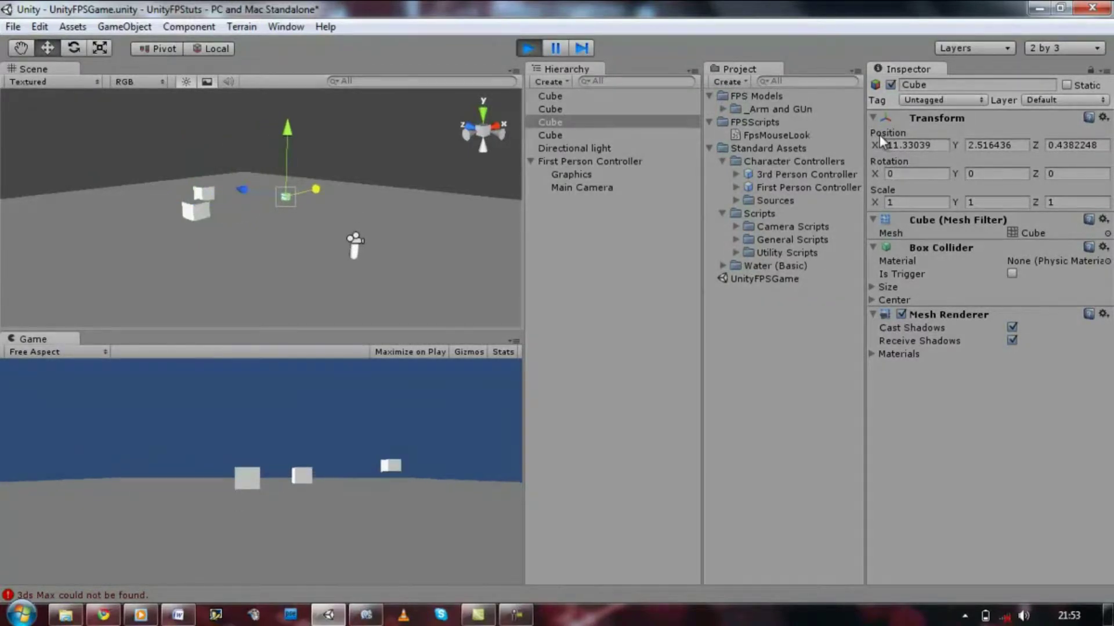
{"action": "key", "text": "w"}
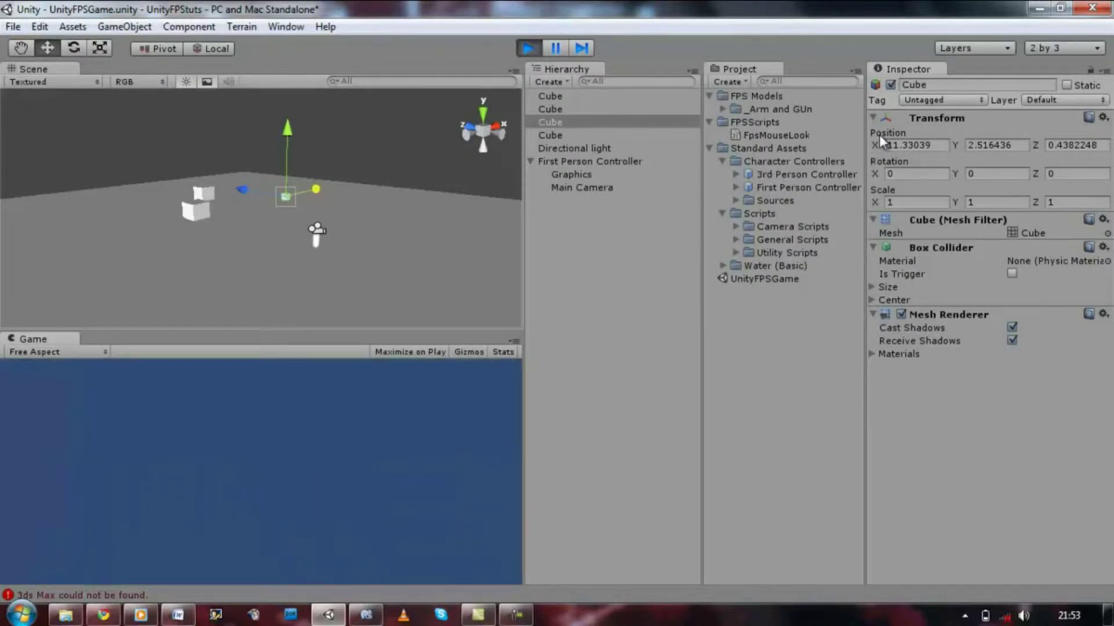
{"action": "key", "text": "ctrl+p"}
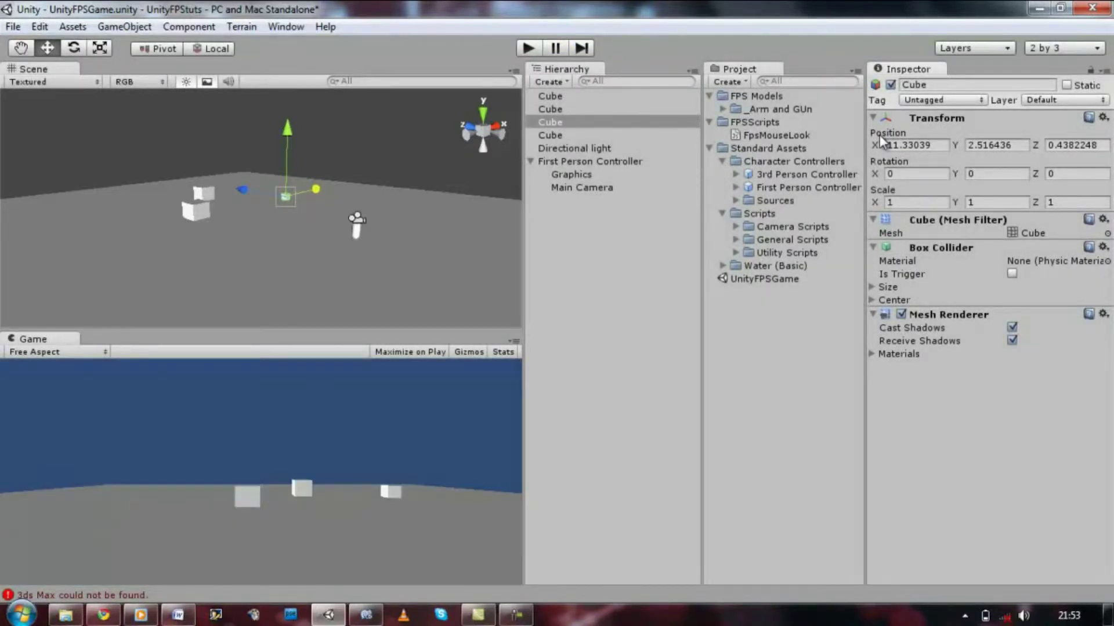
Collapse the script and standard asset folders and select the m4a1 model inside the _Arm and GUn folder
{"action": "key", "text": "Left"}
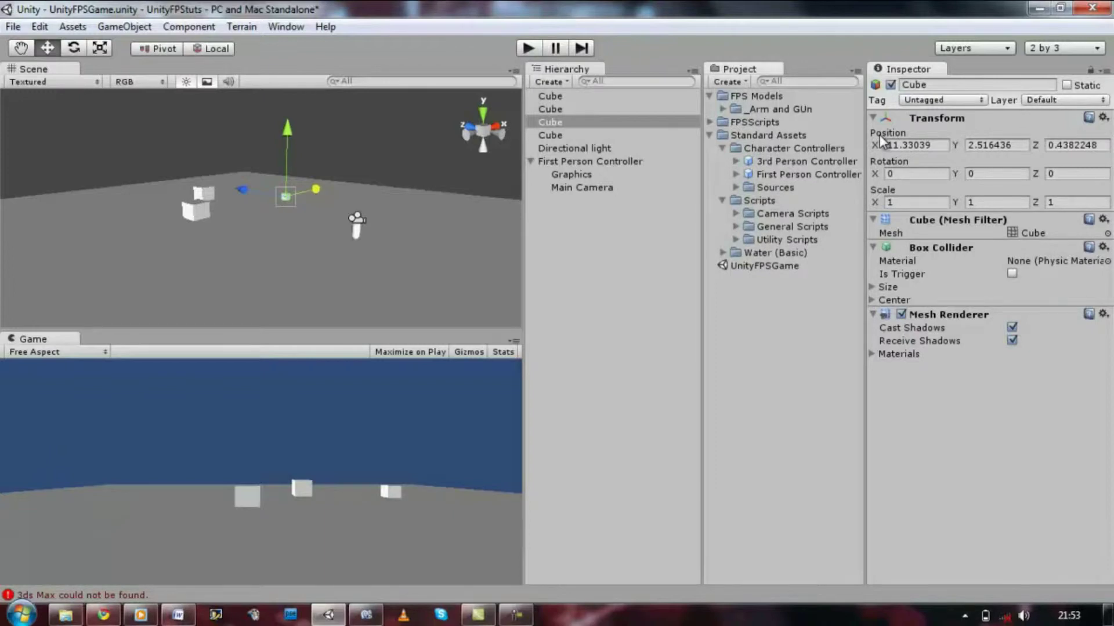
{"action": "key", "text": "Left"}
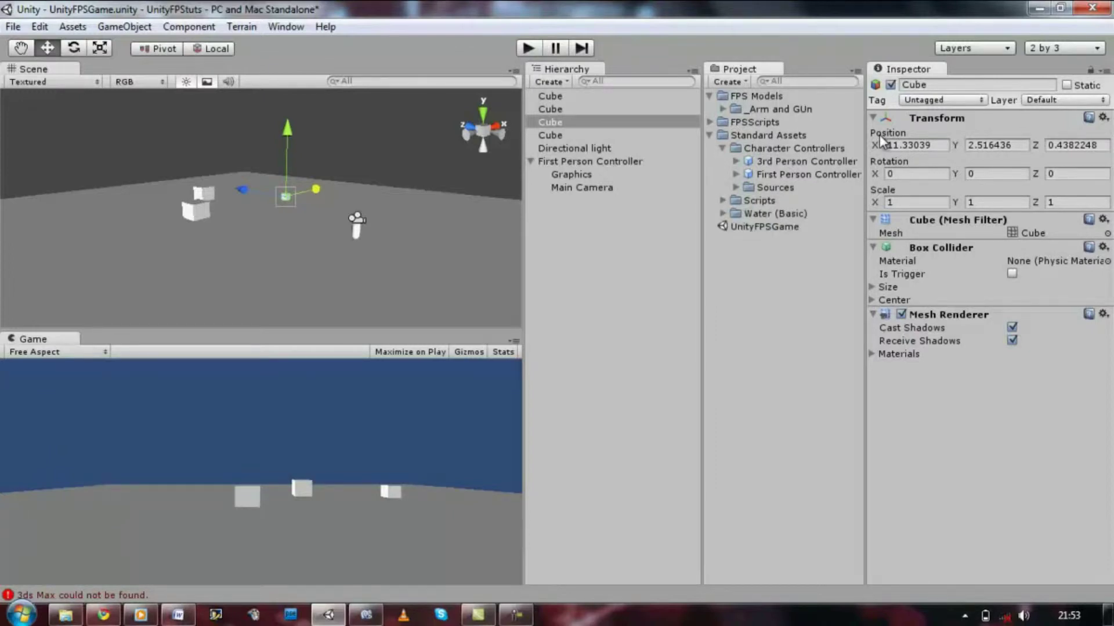
{"action": "key", "text": "Left"}
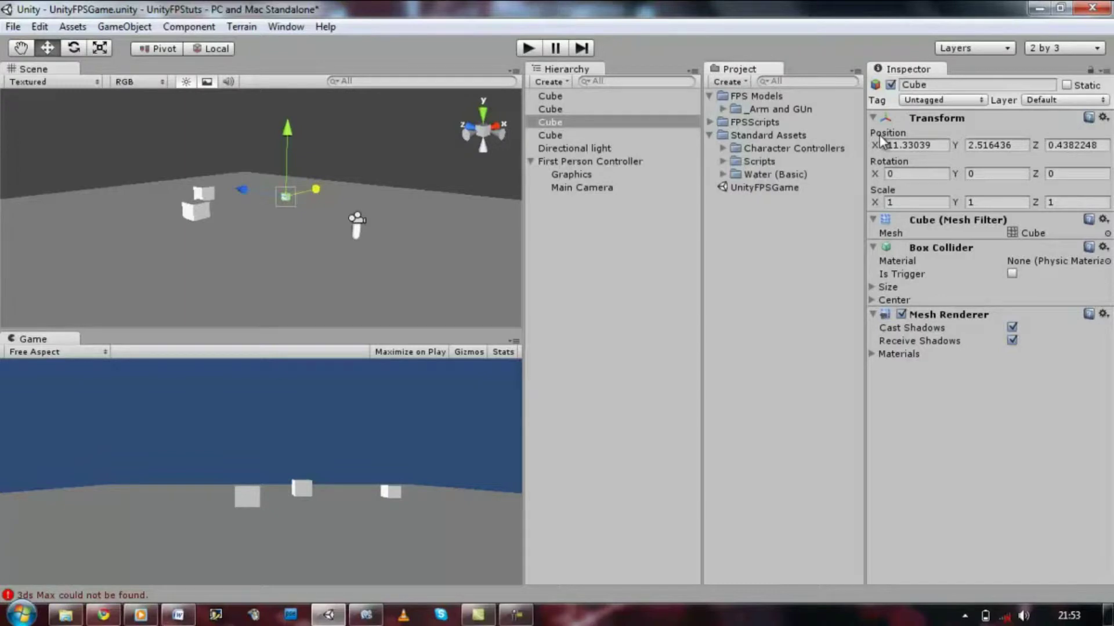
{"action": "left_click", "coordinate": [778, 109]}
{"action": "left_click", "coordinate": [722, 109]}
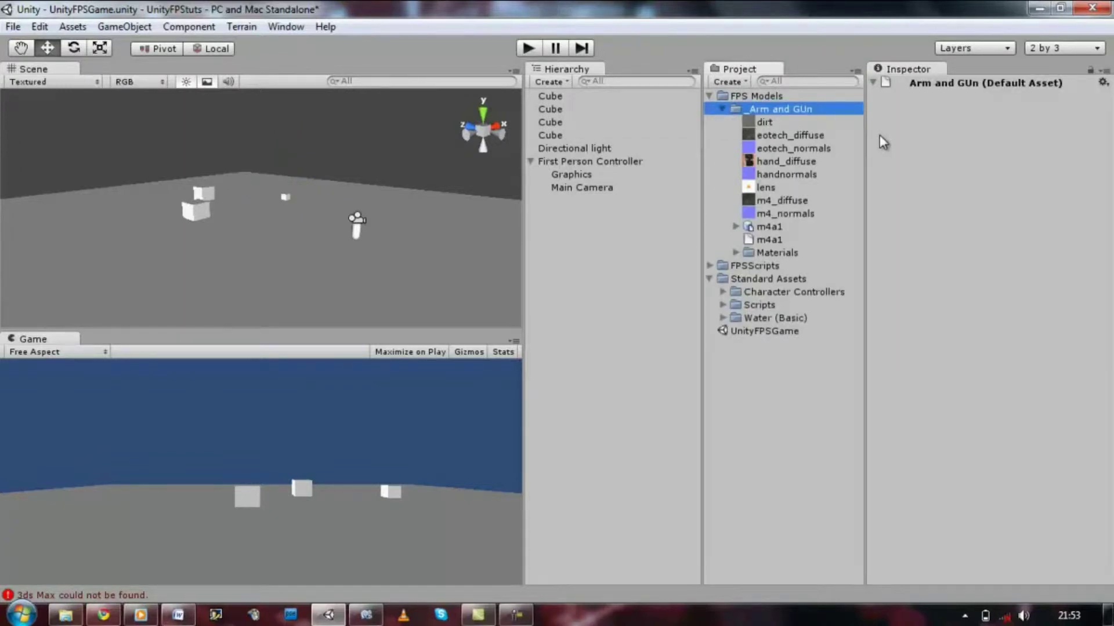
{"action": "left_click", "coordinate": [735, 253]}
{"action": "left_click", "coordinate": [735, 253]}
{"action": "left_click", "coordinate": [769, 227]}
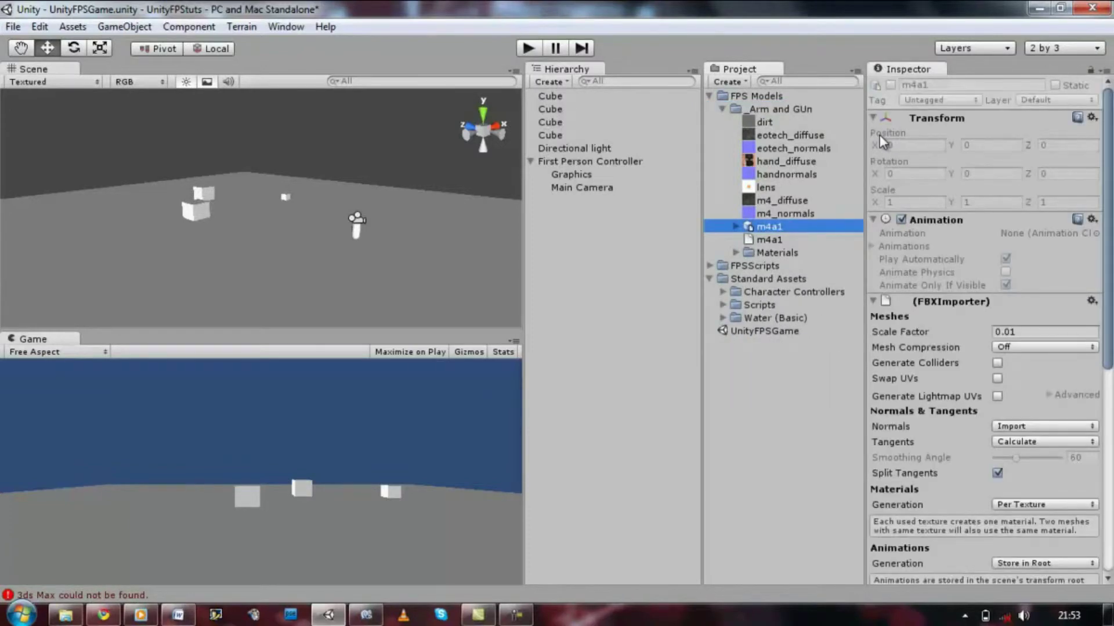
Try placing the m4a1 model on the ground beyond the player, and undo the placement
{"action": "mouse_move", "coordinate": [769, 227]}
{"action": "left_mouse_down"}
{"action": "mouse_move", "coordinate": [493, 174]}
{"action": "mouse_move", "coordinate": [317, 196]}
{"action": "left_mouse_up"}
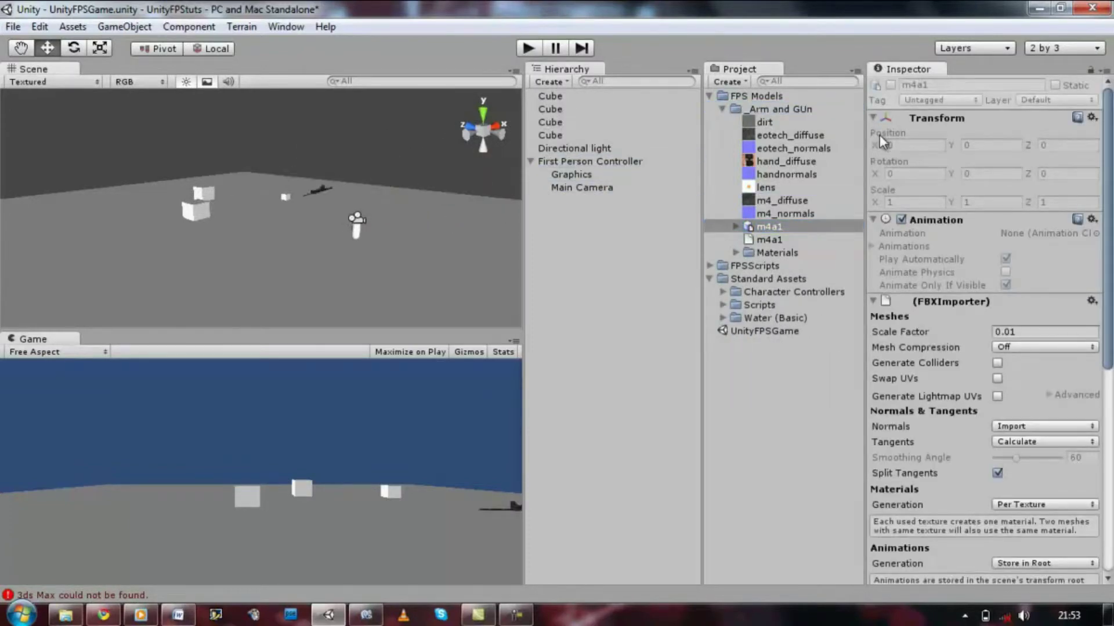
{"action": "key", "text": "z"}
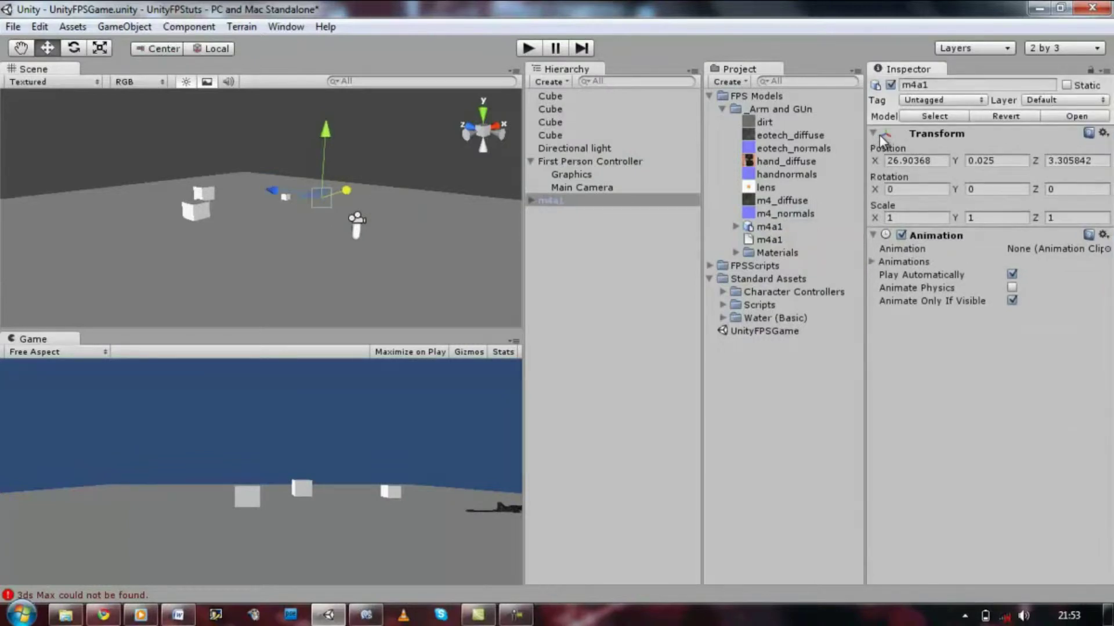
{"action": "key", "text": "ctrl+z"}
Place the m4a1 arms-and-gun model in the scene directly in front of the player's camera
{"action": "mouse_move", "coordinate": [770, 227]}
{"action": "left_mouse_down"}
{"action": "mouse_move", "coordinate": [499, 215]}
{"action": "mouse_move", "coordinate": [356, 237]}
{"action": "mouse_move", "coordinate": [320, 265]}
{"action": "left_mouse_up"}
{"action": "key", "text": "ctrl+y"}
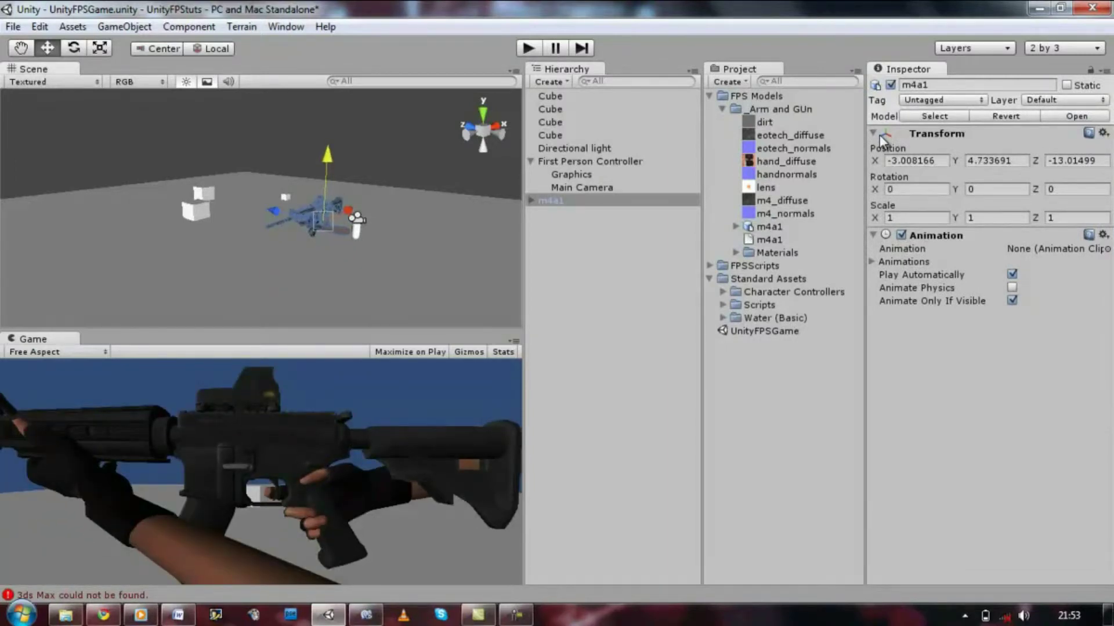
{"action": "key", "text": "ctrl+z"}
Set the placed m4a1 model's X position to 0 and its Y rotation to 90
{"action": "key", "text": "Down"}
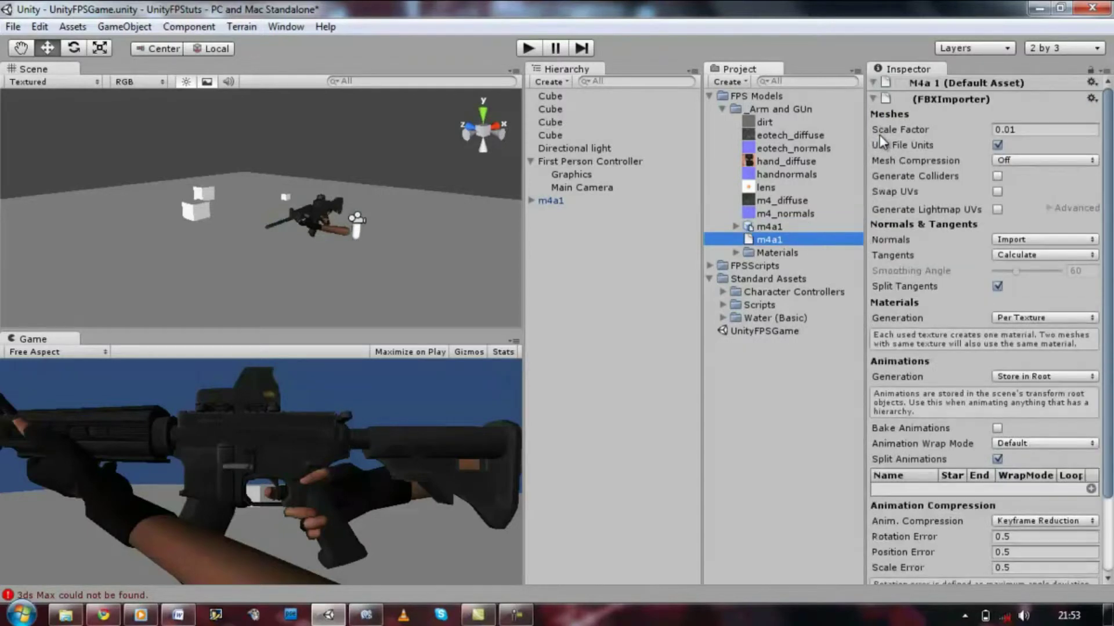
{"action": "key", "text": "F9"}
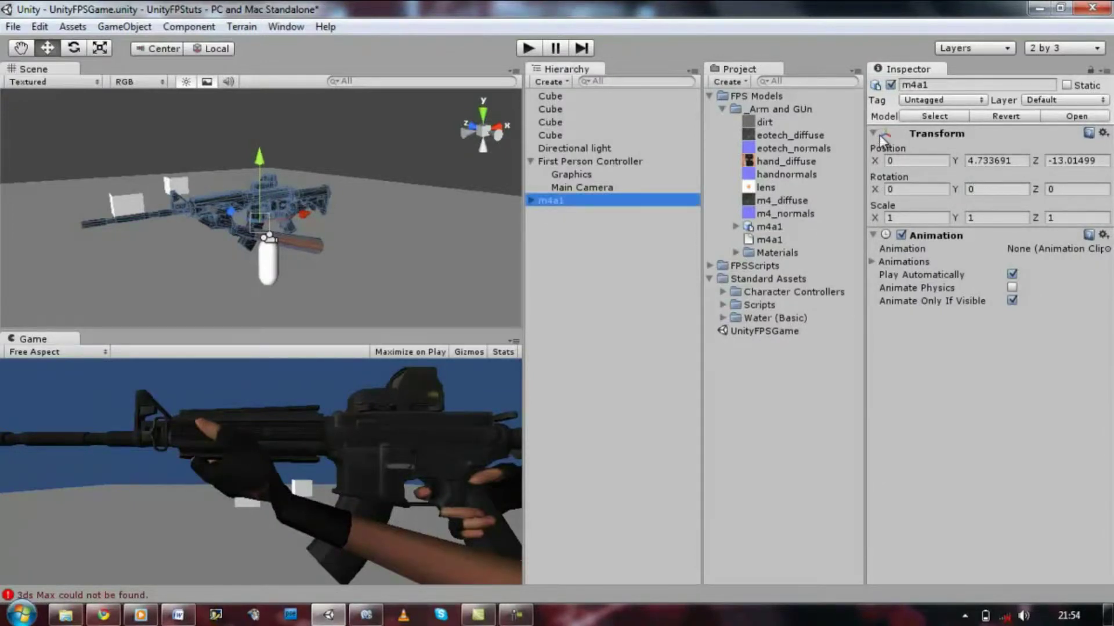
{"action": "type", "text": "90"}
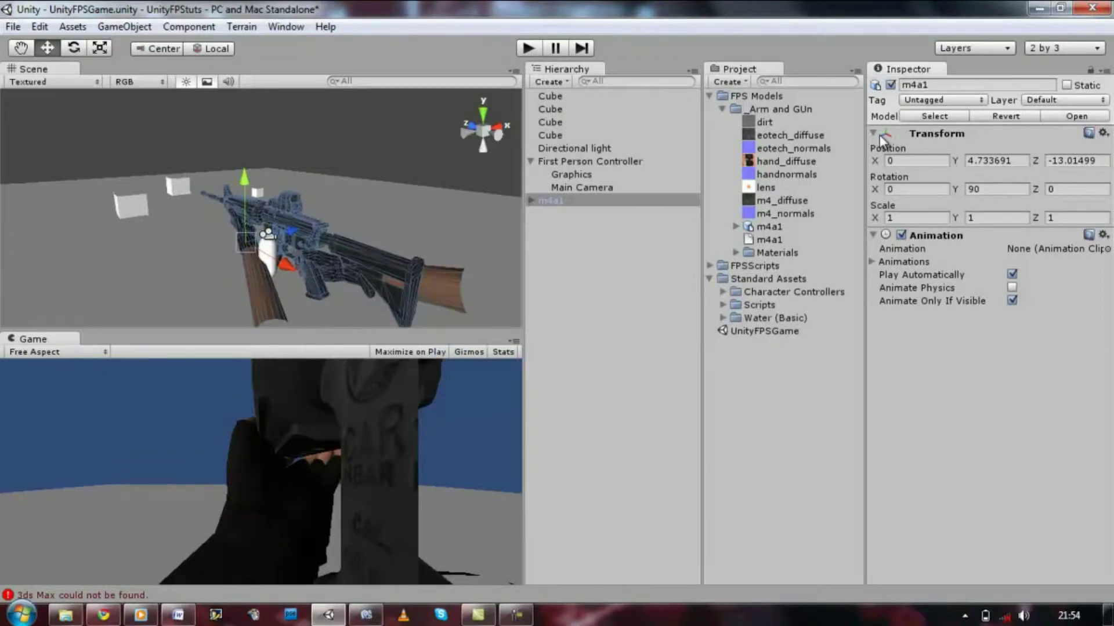
Scale the m4a1 model down uniformly to about 0.22 and lower it to about Y 3.99
{"action": "key", "text": "r"}
{"action": "left_click_drag", "start_coordinate": [246, 243], "coordinate": [182, 242]}
{"action": "key", "text": "f"}
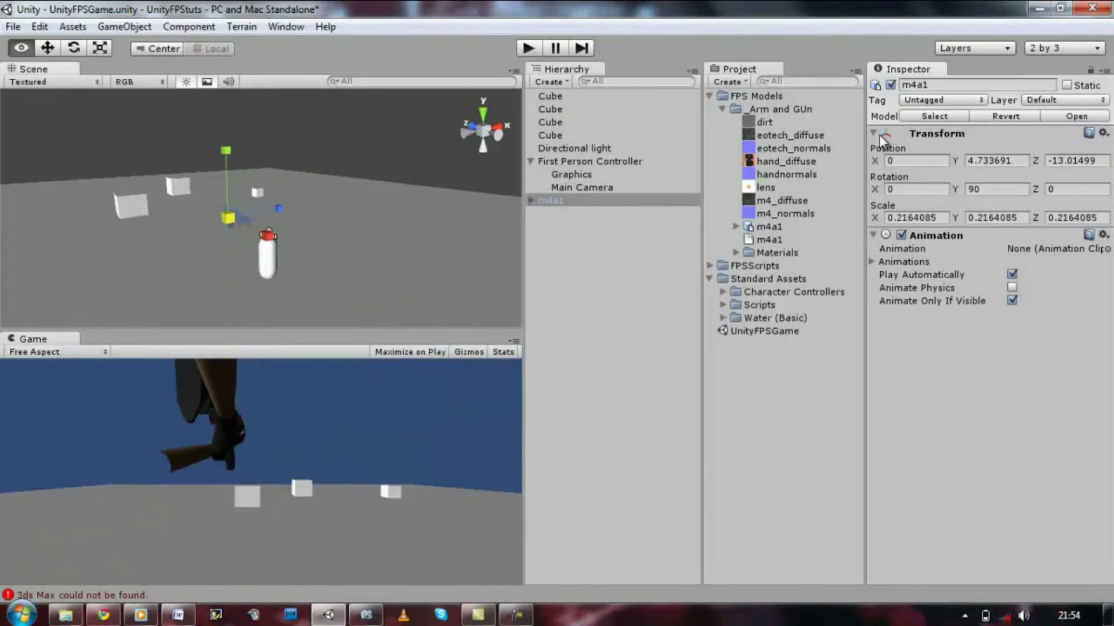
{"action": "key", "text": "w"}
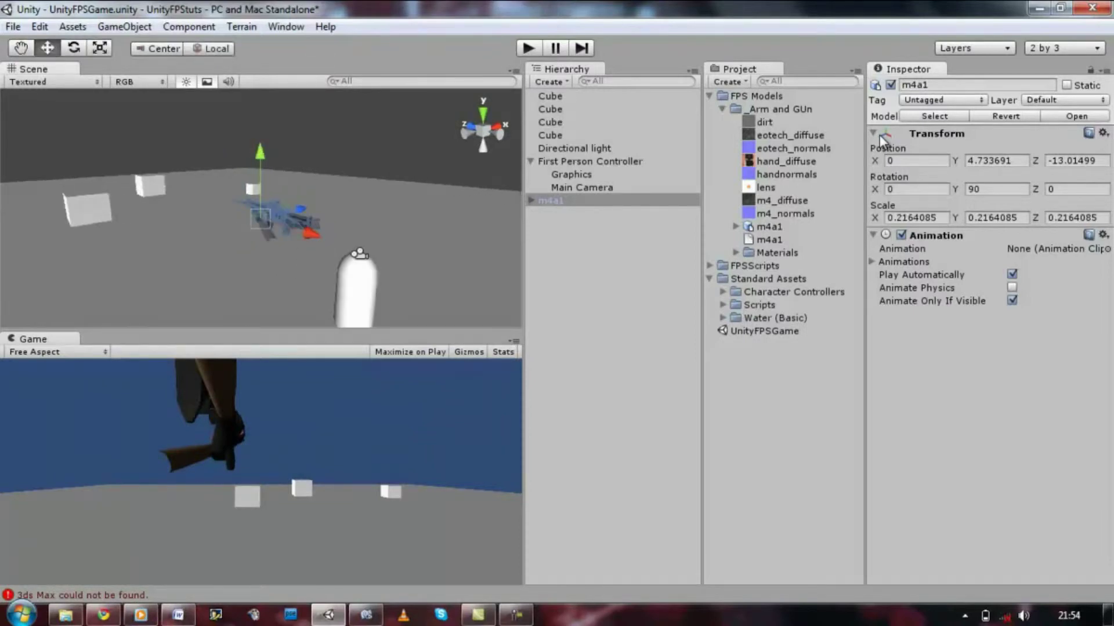
{"action": "left_click_drag", "start_coordinate": [260, 154], "coordinate": [260, 181]}
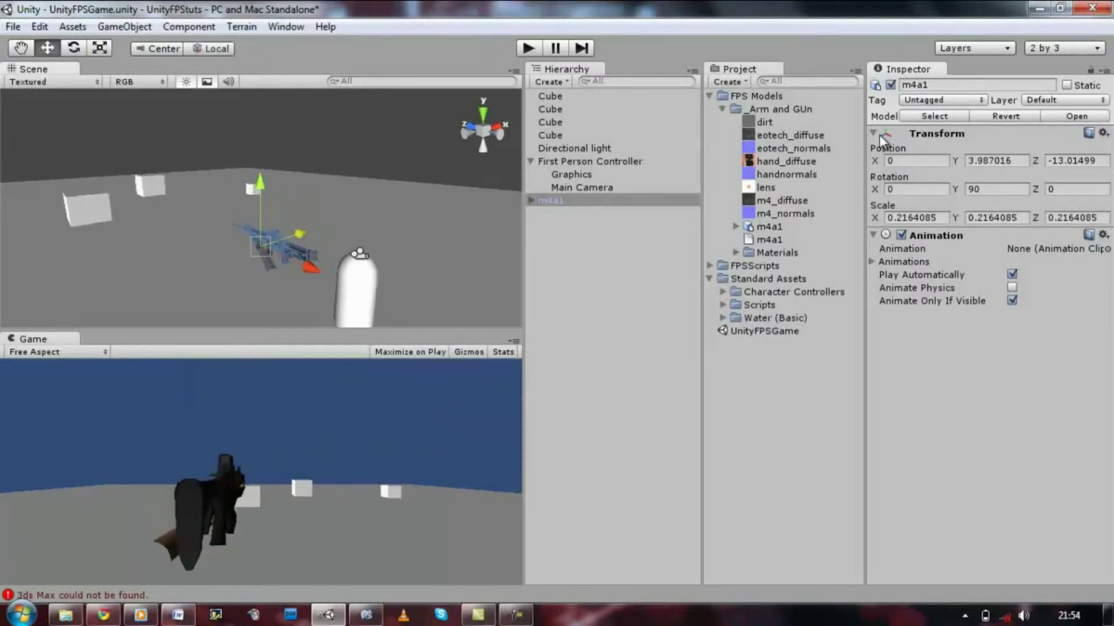
Move the m4a1 model sideways, down and toward the player to about X 1.06, Y 3.76, Z -13.22
{"action": "left_click_drag", "start_coordinate": [299, 234], "coordinate": [324, 226]}
{"action": "left_click_drag", "start_coordinate": [290, 180], "coordinate": [290, 189]}
{"action": "mouse_move", "coordinate": [346, 265]}
{"action": "left_mouse_down"}
{"action": "mouse_move", "coordinate": [380, 278]}
{"action": "mouse_move", "coordinate": [352, 268]}
{"action": "mouse_move", "coordinate": [406, 247]}
{"action": "left_mouse_up"}
{"action": "middle_click_drag", "start_coordinate": [406, 246], "coordinate": [232, 316]}
{"action": "key", "text": "f"}
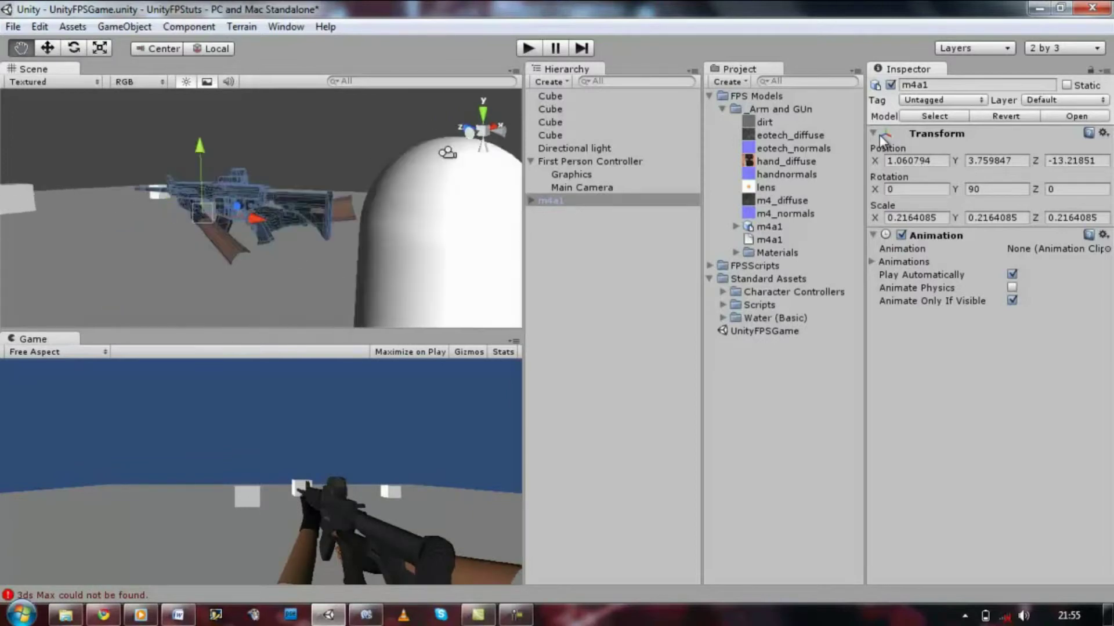
Raise the m4a1 model to about Y 3.82 and move it back toward the player to about Z -14.06
{"action": "key", "text": "f"}
{"action": "scroll", "coordinate": [261, 208], "scroll_direction": "up", "scroll_amount": 4}
{"action": "left_click_drag", "start_coordinate": [261, 209], "coordinate": [336, 195], "text": "alt"}
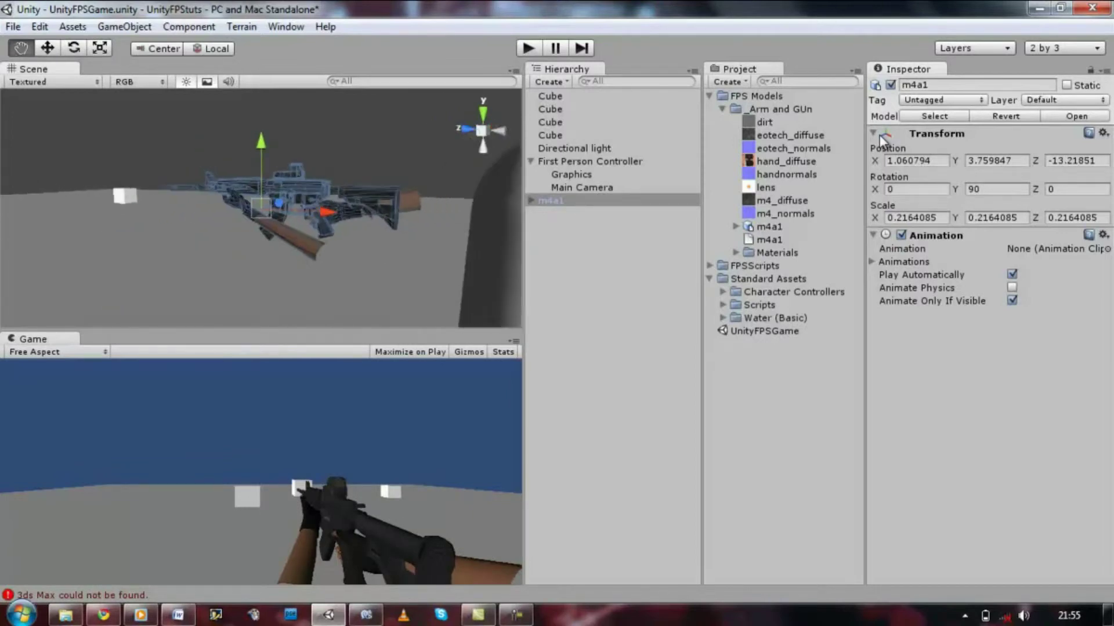
{"action": "middle_click_drag", "start_coordinate": [337, 194], "coordinate": [319, 203]}
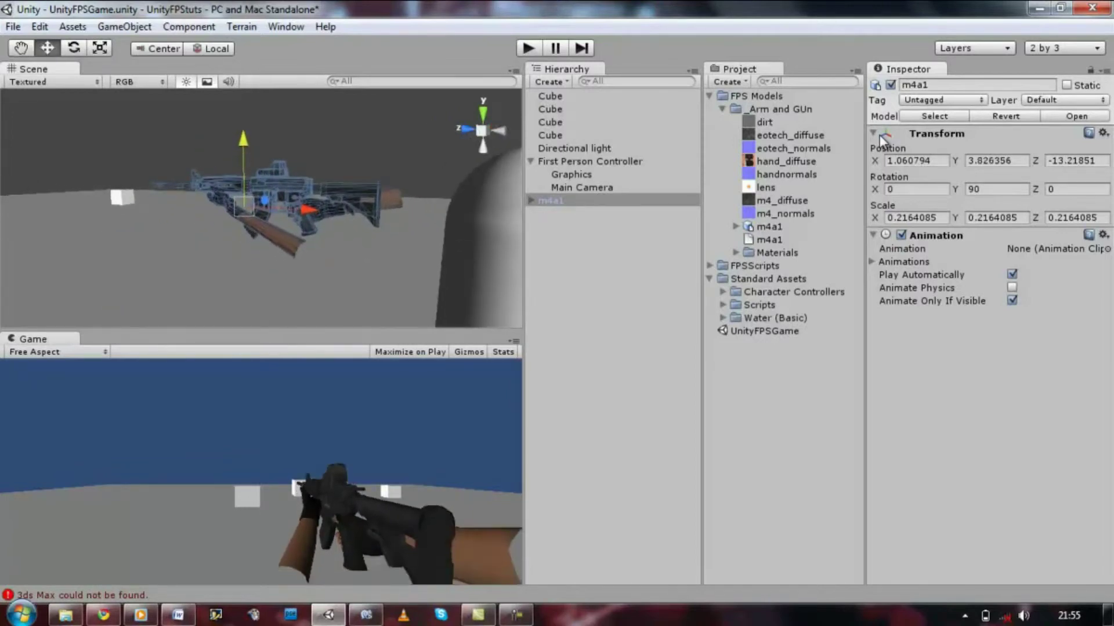
{"action": "left_click_drag", "start_coordinate": [308, 216], "coordinate": [442, 224]}
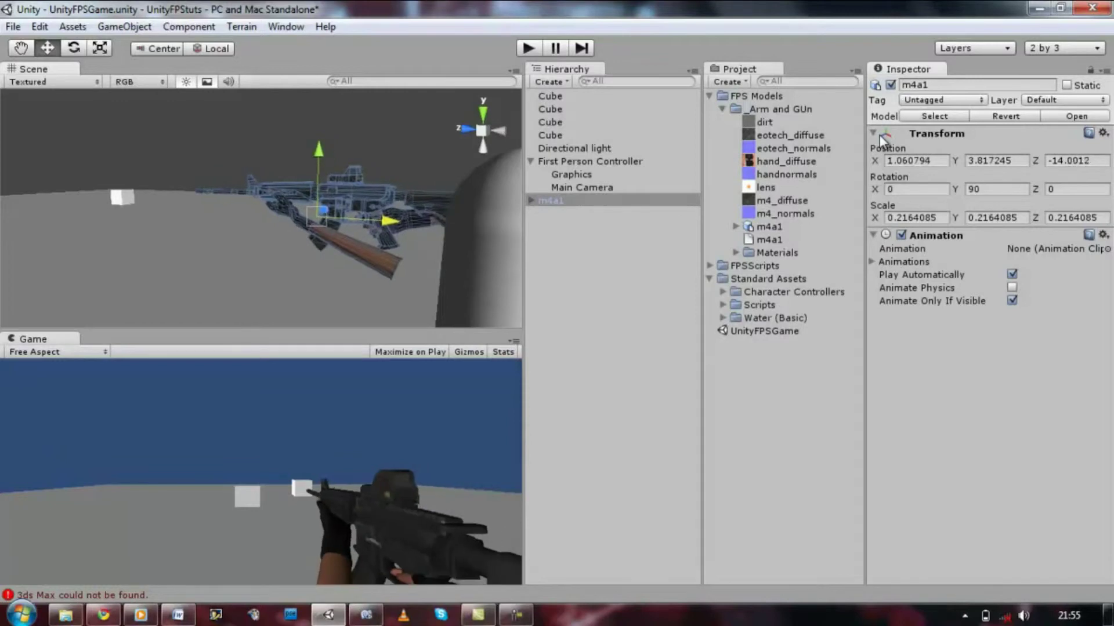
Shorten the m4a1 model to an X scale of about 0.16 and move it back to about Z -14.43
{"action": "key", "text": "e"}
{"action": "key", "text": "r"}
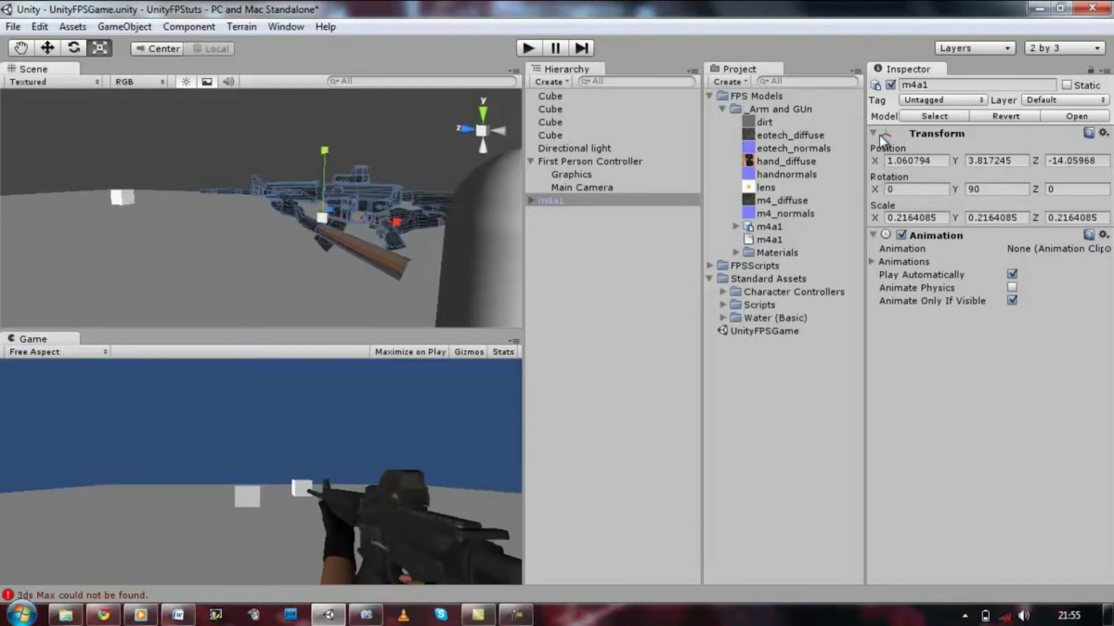
{"action": "left_click_drag", "start_coordinate": [397, 222], "coordinate": [429, 222]}
{"action": "key", "text": "q"}
{"action": "key", "text": "w"}
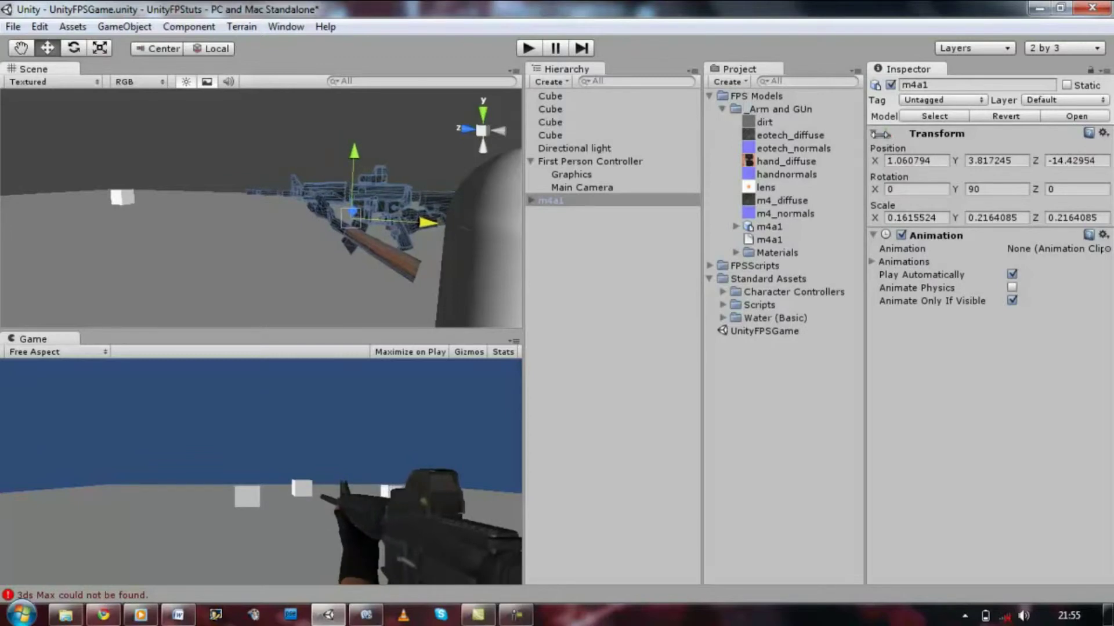
Widen the Scene and Game views and rotate the m4a1 model to about X -1.72 and Y 97.48
{"action": "left_click_drag", "start_coordinate": [865, 134], "coordinate": [880, 135]}
{"action": "key", "text": "alt"}
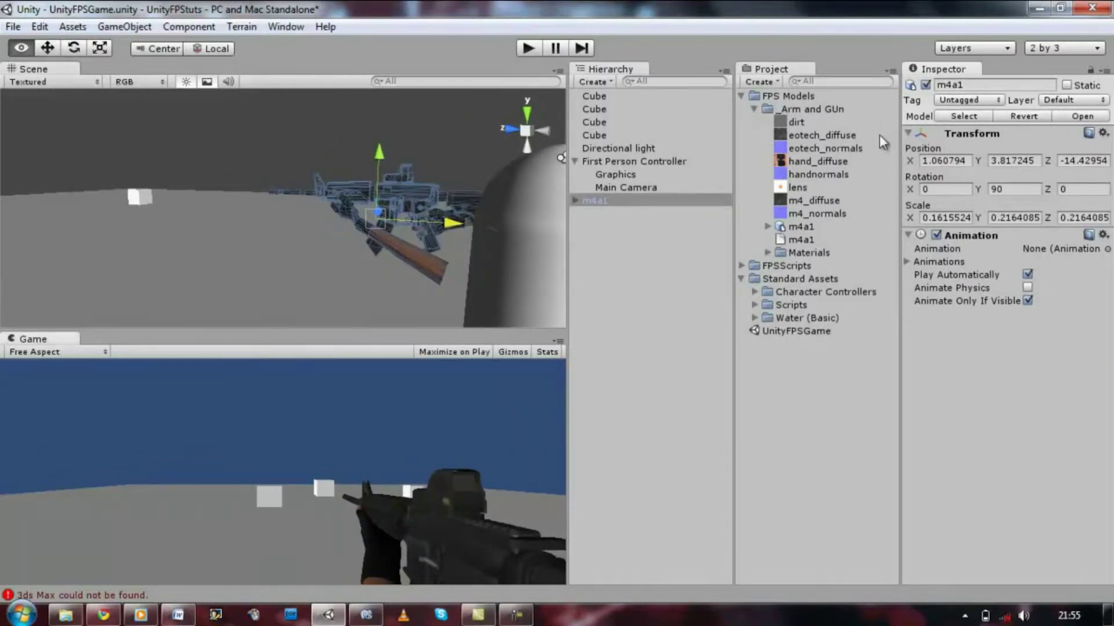
{"action": "left_click_drag", "start_coordinate": [561, 158], "coordinate": [92, 172], "text": "alt"}
{"action": "key", "text": "e"}
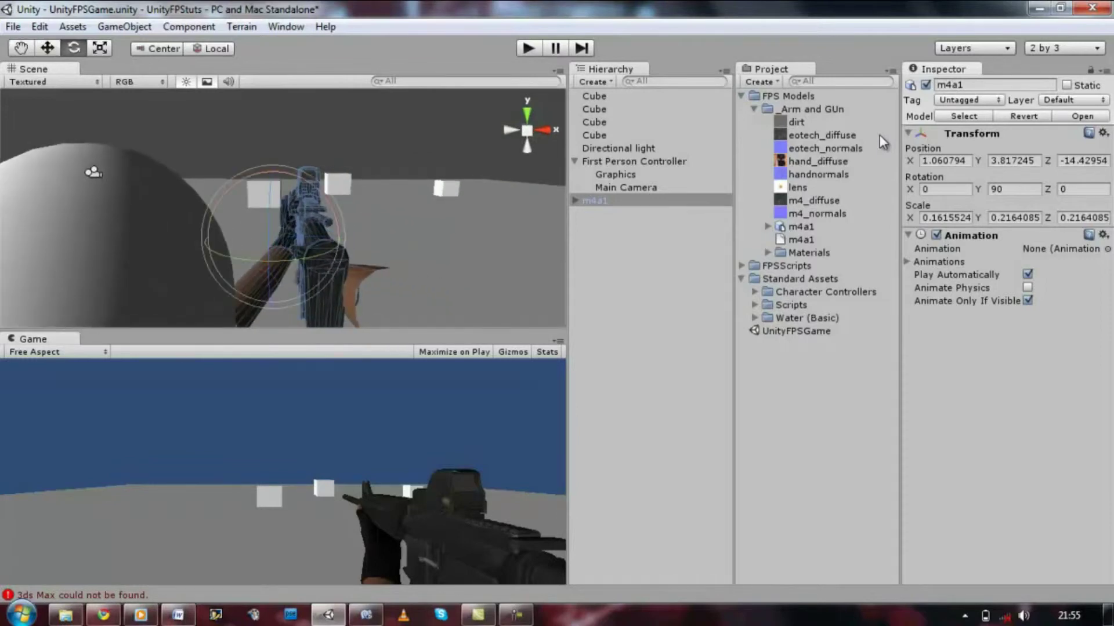
{"action": "mouse_move", "coordinate": [283, 261]}
{"action": "left_mouse_down"}
{"action": "mouse_move", "coordinate": [254, 260]}
{"action": "mouse_move", "coordinate": [295, 257]}
{"action": "left_mouse_up"}
{"action": "left_click_drag", "start_coordinate": [271, 169], "coordinate": [461, 222], "text": "alt"}
{"action": "left_click_drag", "start_coordinate": [879, 135], "coordinate": [879, 136]}
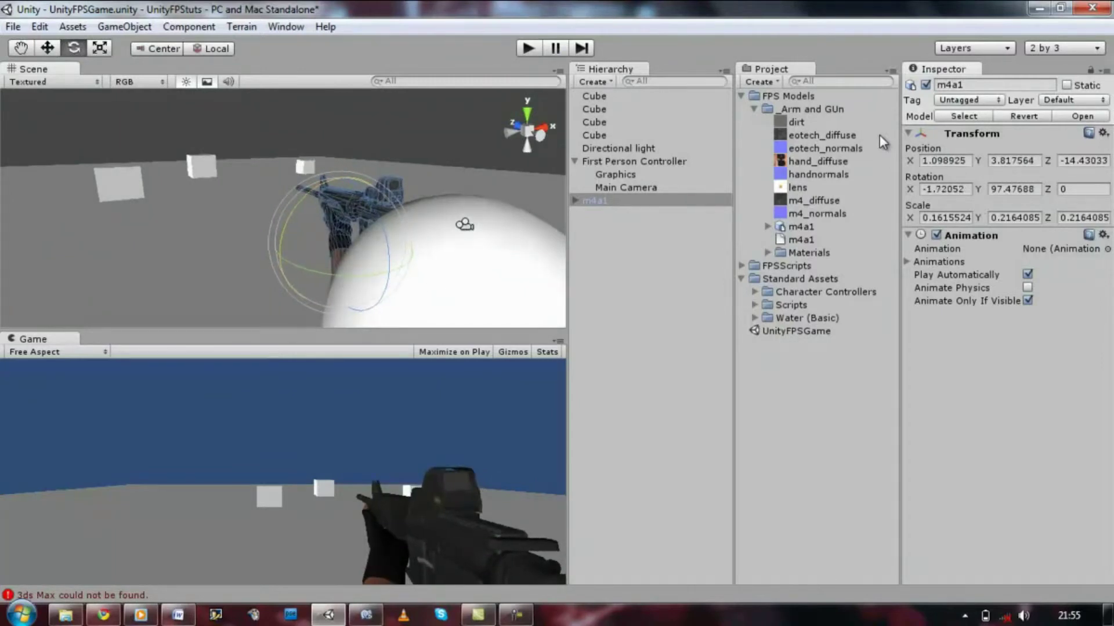
Make the m4a1 model a child of the First Person Controller's Main Camera
{"action": "left_click", "coordinate": [881, 141]}
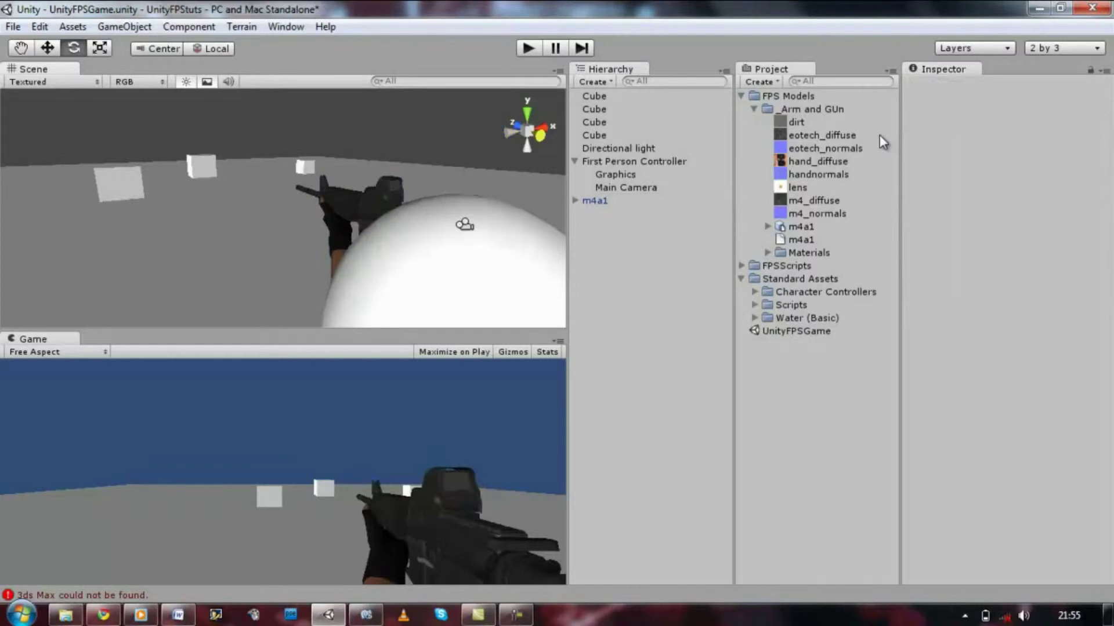
{"action": "left_click", "coordinate": [594, 201]}
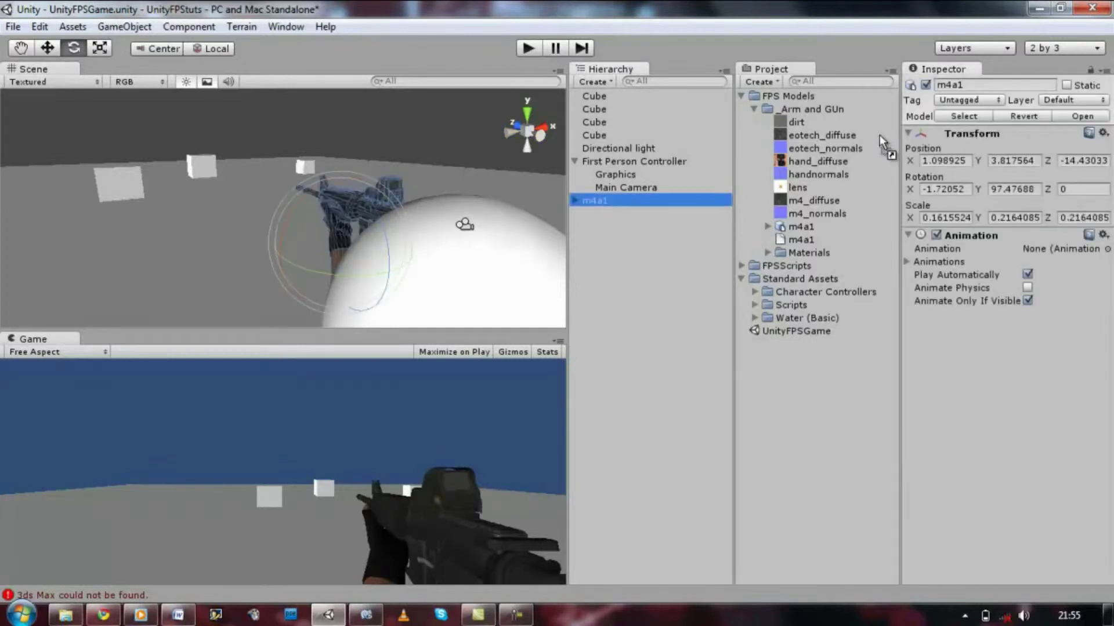
{"action": "left_click_drag", "start_coordinate": [595, 201], "coordinate": [625, 188]}
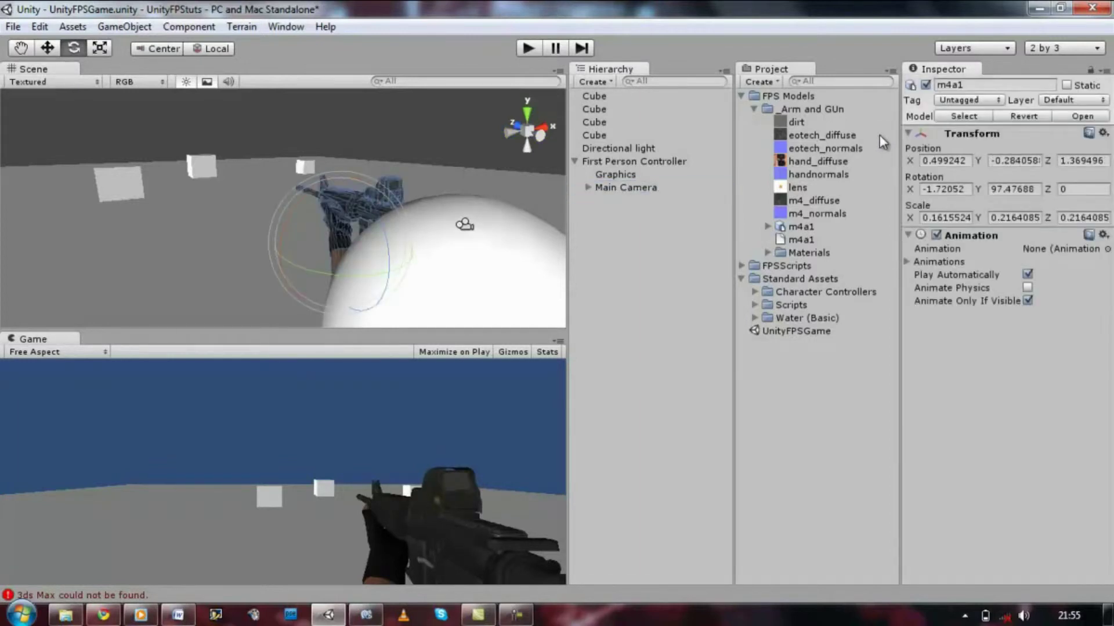
Play-test the mouse look with the gun attached to the camera, stop the game and save UnityFPSGame.unity
{"action": "key", "text": "ctrl+p"}
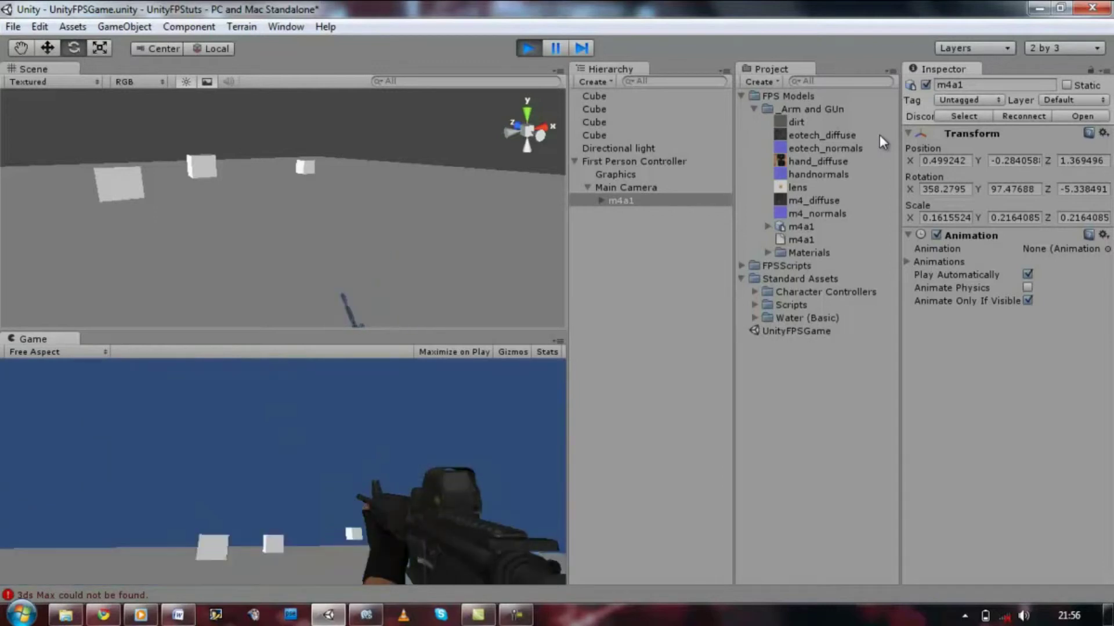
{"action": "key", "text": "ctrl+p"}
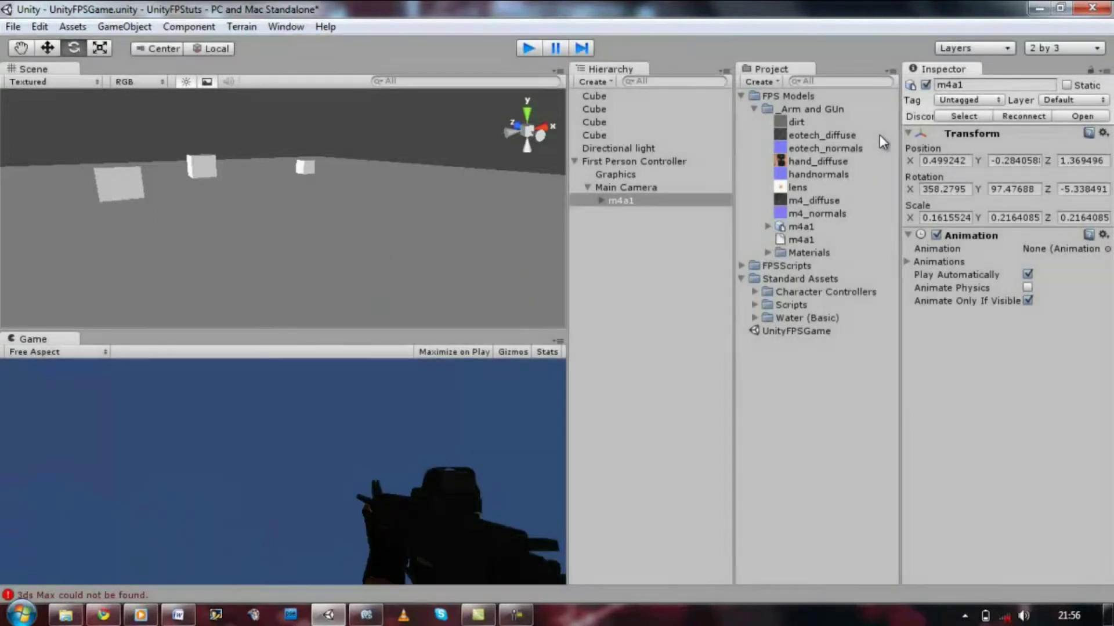
{"action": "key", "text": "ctrl+s"}
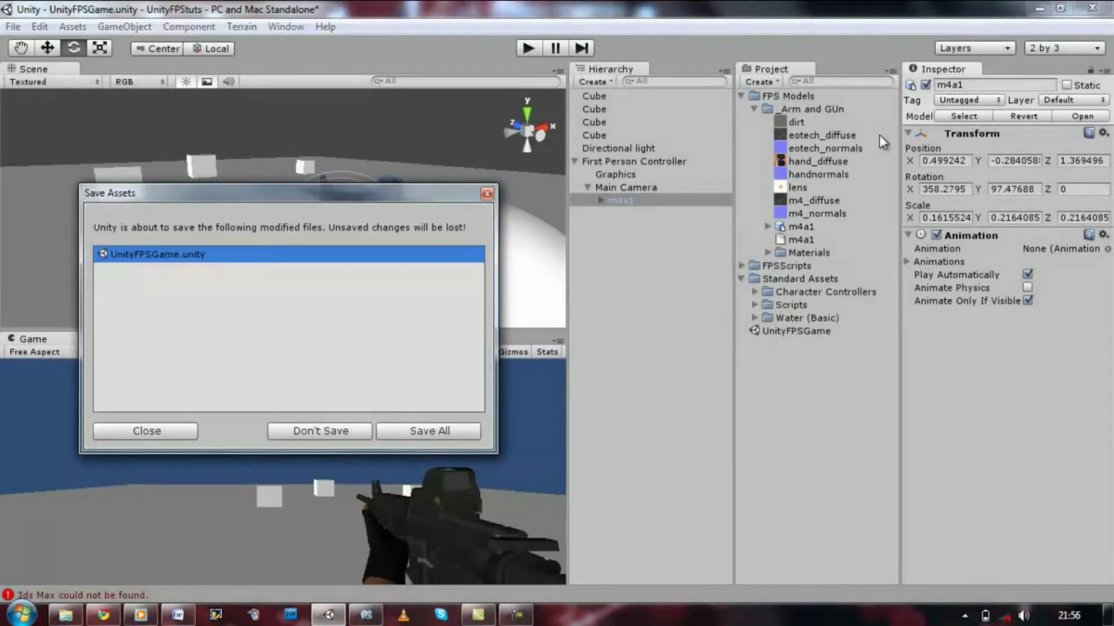
{"action": "key", "text": "Return"}
{"action": "key", "text": "alt+Tab"}
{"action": "key", "text": "alt+Tab"}
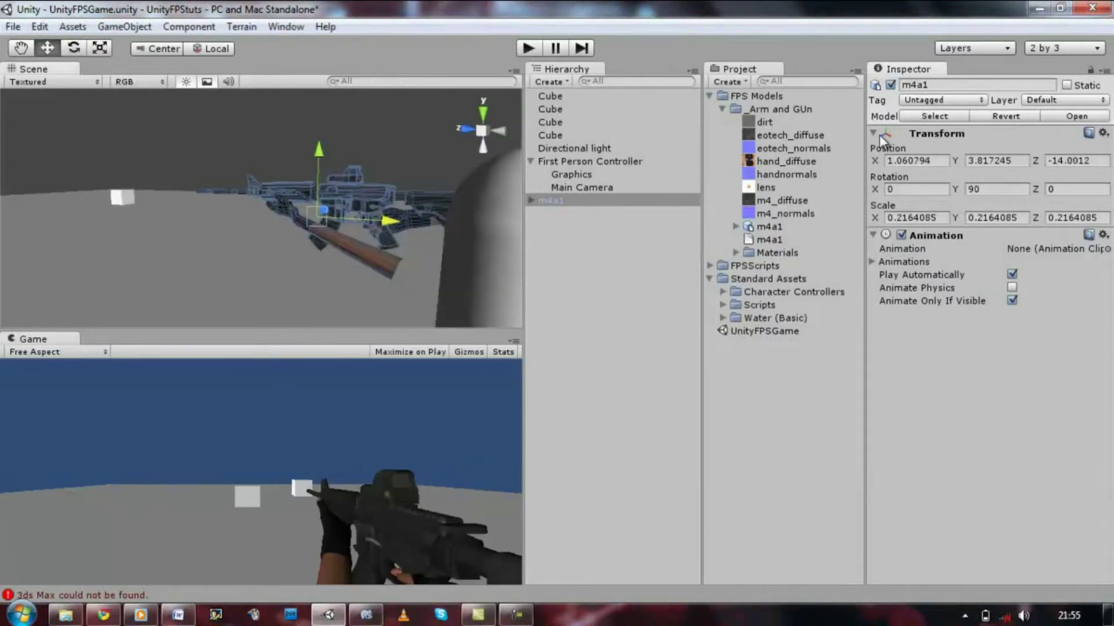
Reduce the m4a1 model's X scale to about 0.16 and shift it toward the player to about Z -14.43
{"action": "mouse_move", "coordinate": [389, 221]}
{"action": "left_mouse_down"}
{"action": "mouse_move", "coordinate": [361, 219]}
{"action": "mouse_move", "coordinate": [422, 223]}
{"action": "mouse_move", "coordinate": [400, 221]}
{"action": "left_mouse_up"}
{"action": "key", "text": "e"}
{"action": "key", "text": "r"}
{"action": "key", "text": "q"}
{"action": "key", "text": "w"}
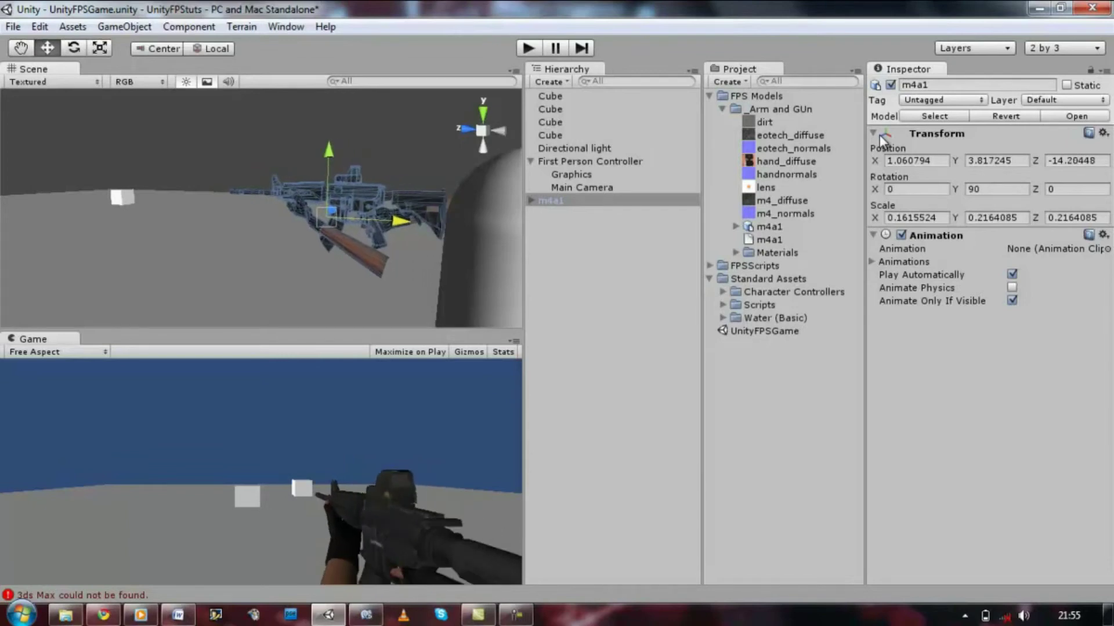
{"action": "left_click_drag", "start_coordinate": [331, 210], "coordinate": [354, 211]}
Enlarge the Scene and Game views and angle the m4a1 model to about X -1.72 and Y 97.48 rotation
{"action": "left_click_drag", "start_coordinate": [524, 218], "coordinate": [567, 217]}
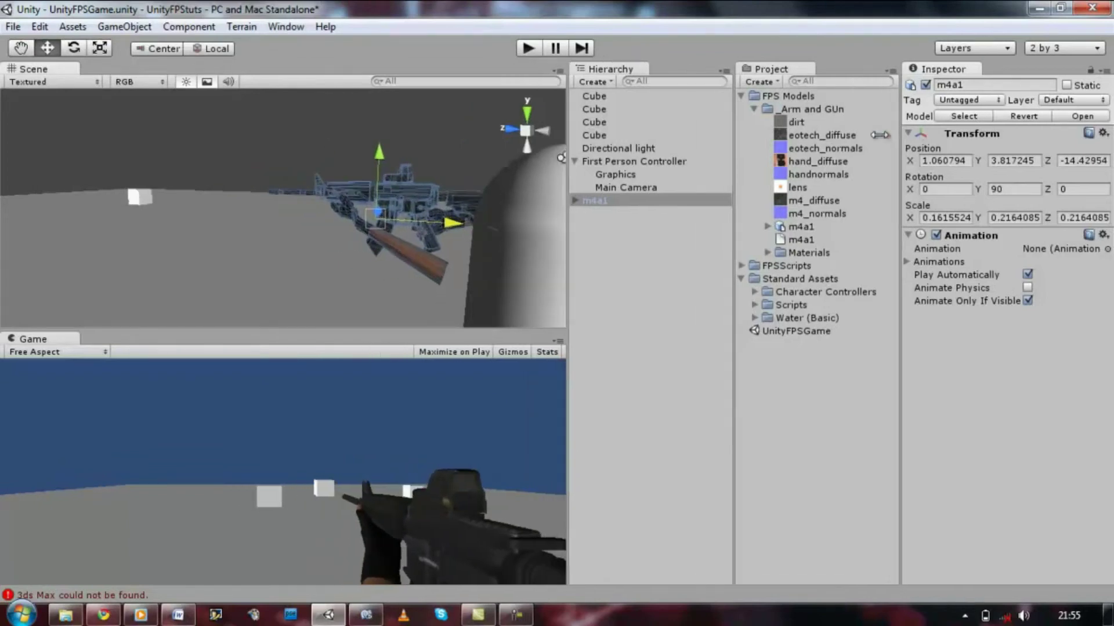
{"action": "left_click_drag", "start_coordinate": [561, 158], "coordinate": [93, 172], "text": "alt"}
{"action": "key", "text": "e"}
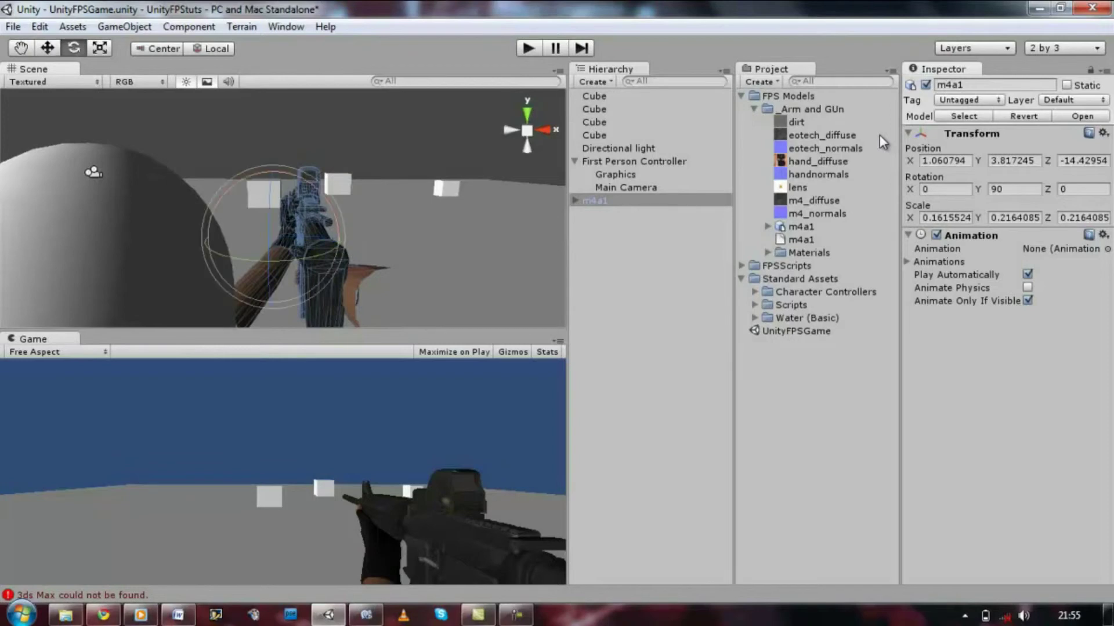
{"action": "mouse_move", "coordinate": [275, 261]}
{"action": "left_mouse_down"}
{"action": "mouse_move", "coordinate": [247, 258]}
{"action": "mouse_move", "coordinate": [316, 257]}
{"action": "left_mouse_up"}
{"action": "left_click_drag", "start_coordinate": [369, 180], "coordinate": [464, 225], "text": "alt"}
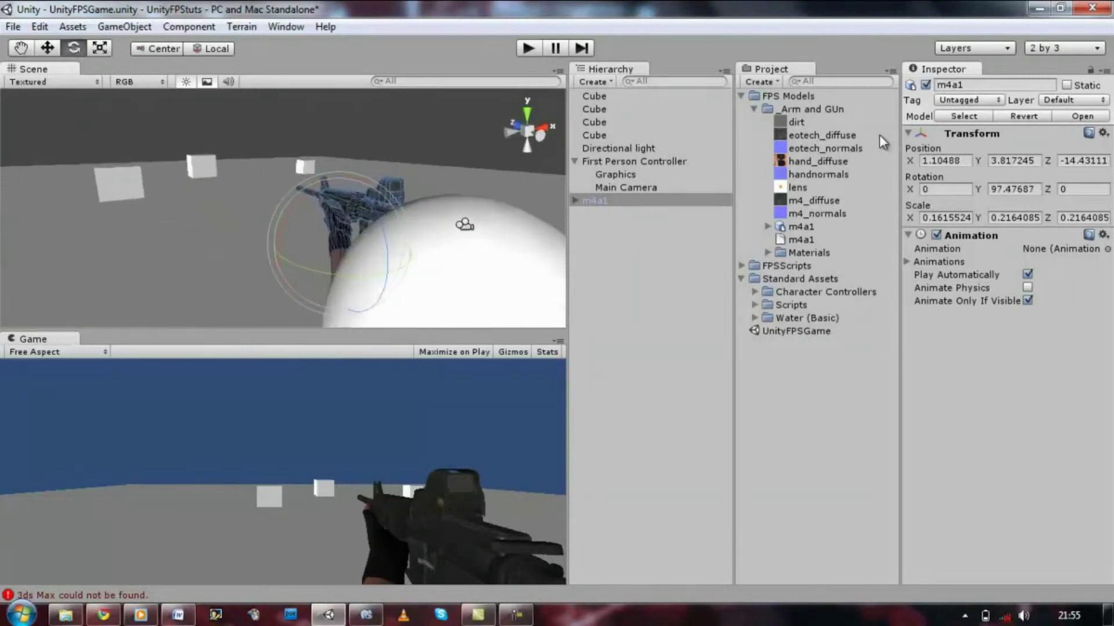
{"action": "left_click_drag", "start_coordinate": [278, 233], "coordinate": [277, 238]}
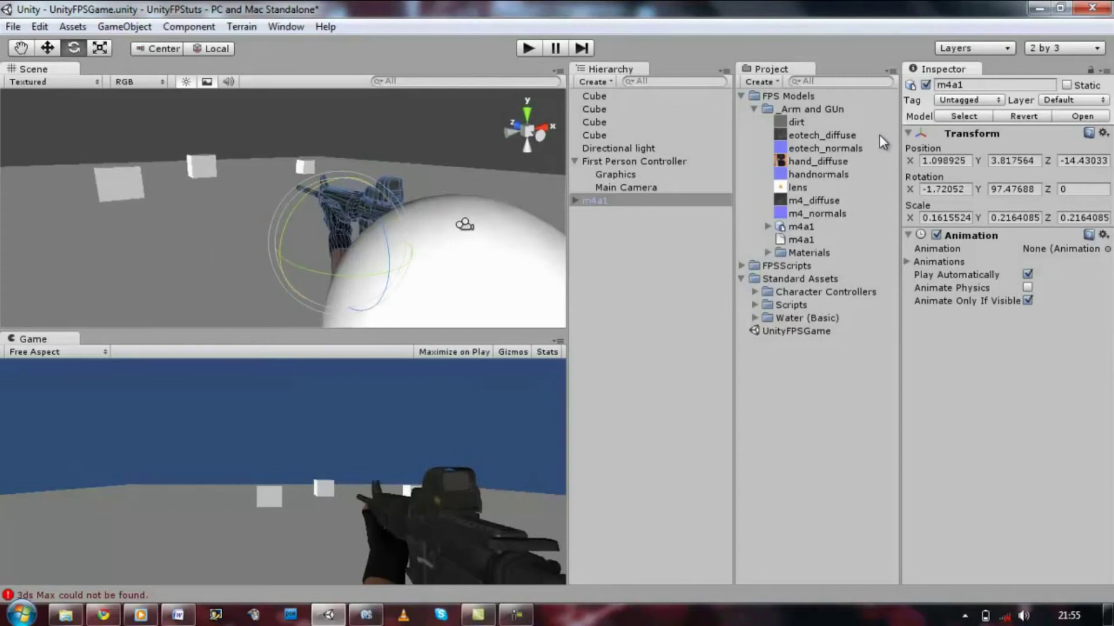
Parent the m4a1 model to the Main Camera and run the game to test it
{"action": "left_click", "coordinate": [879, 137]}
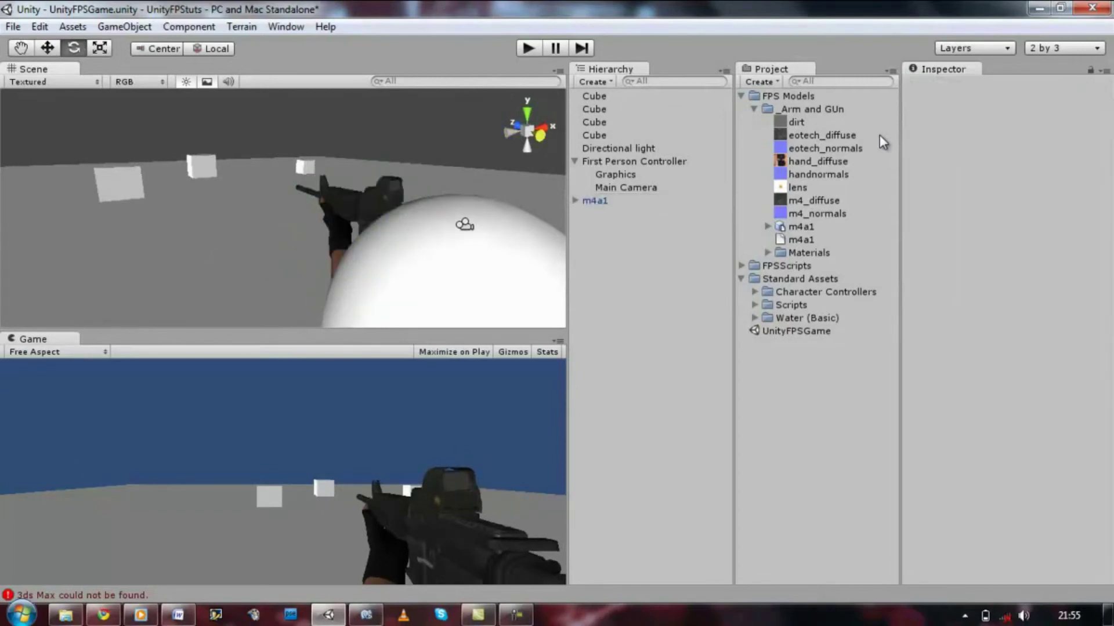
{"action": "left_click", "coordinate": [595, 201]}
{"action": "left_click_drag", "start_coordinate": [595, 201], "coordinate": [625, 187]}
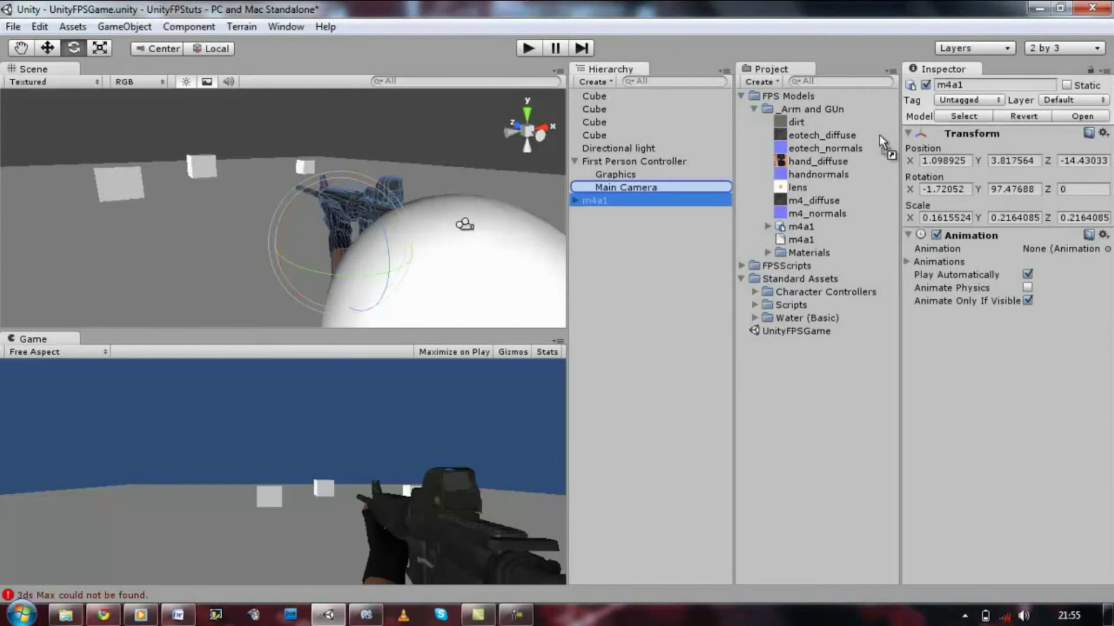
{"action": "left_click_drag", "start_coordinate": [882, 141], "coordinate": [882, 142]}
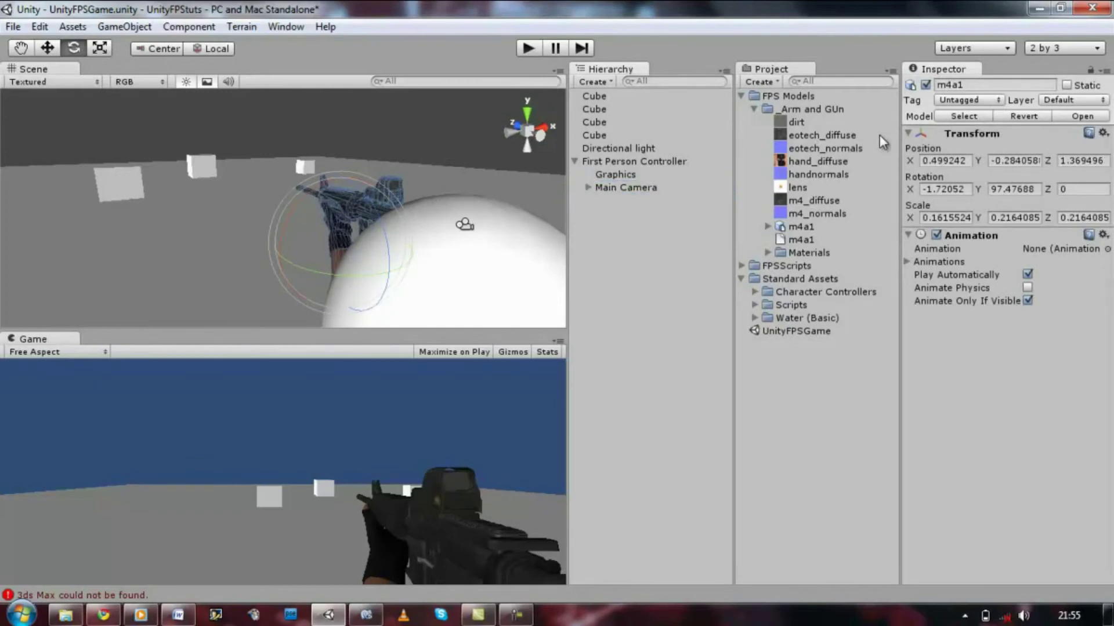
{"action": "key", "text": "ctrl+p"}
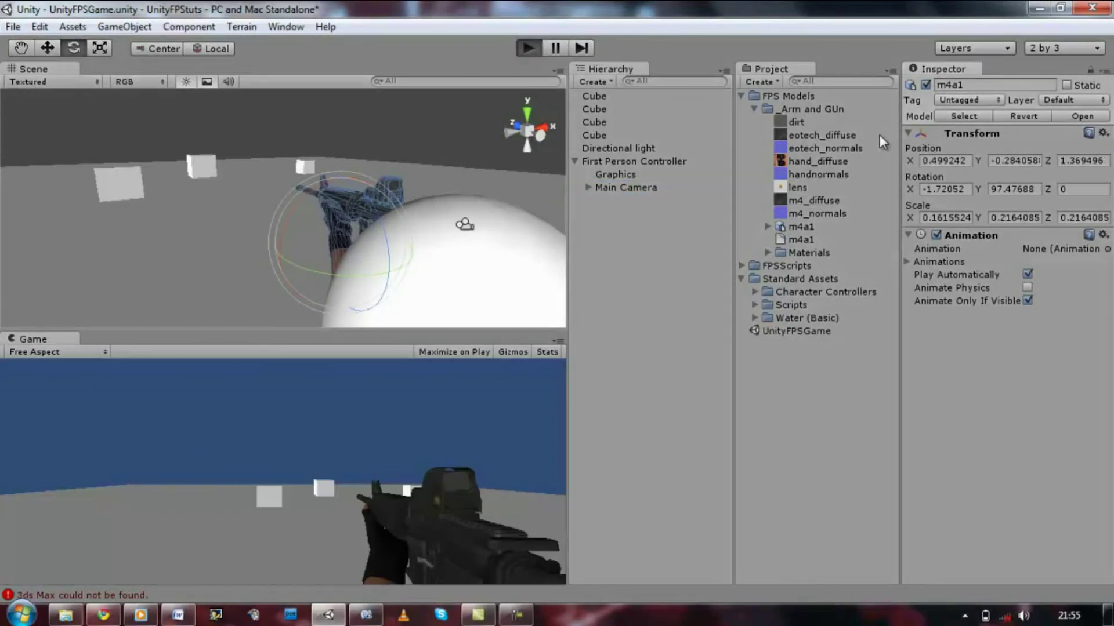